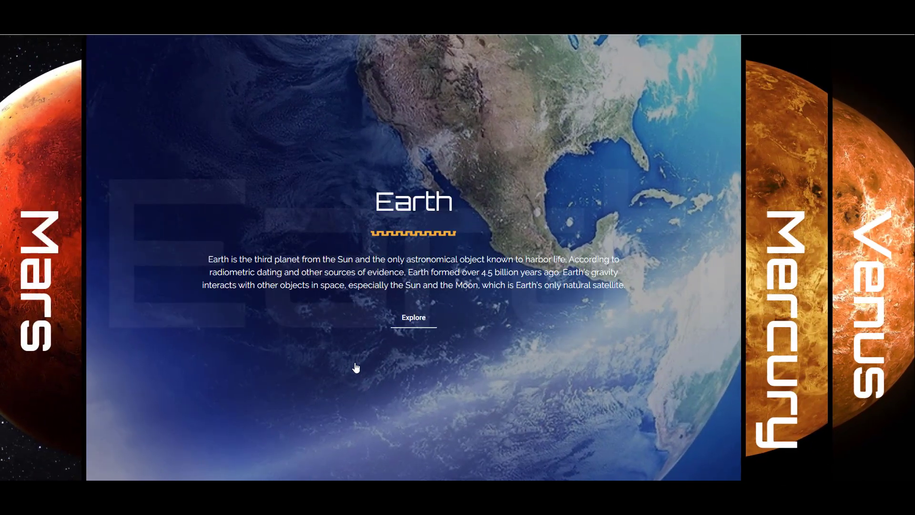
Step: Examine how the finished planet panels expand and how their layout responds to narrowing and widening the browser window
click(759, 347)
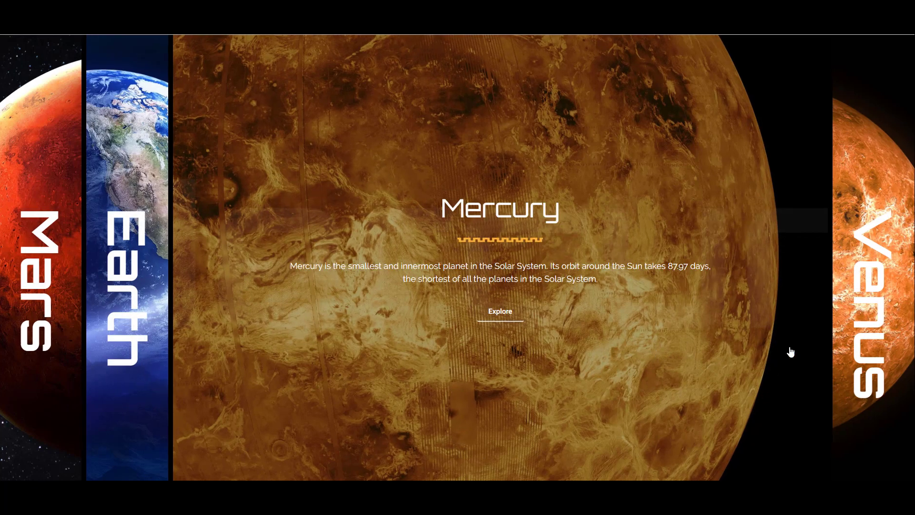
click(851, 333)
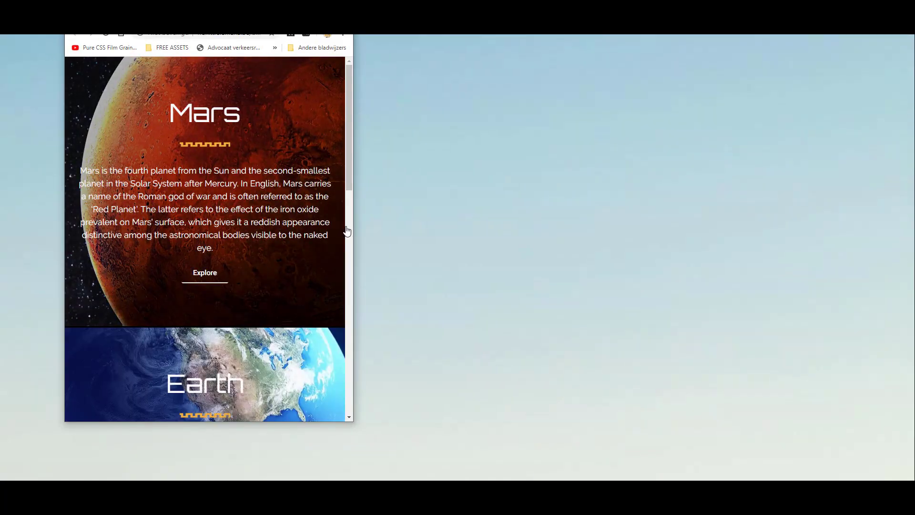
drag(356, 233, 805, 262)
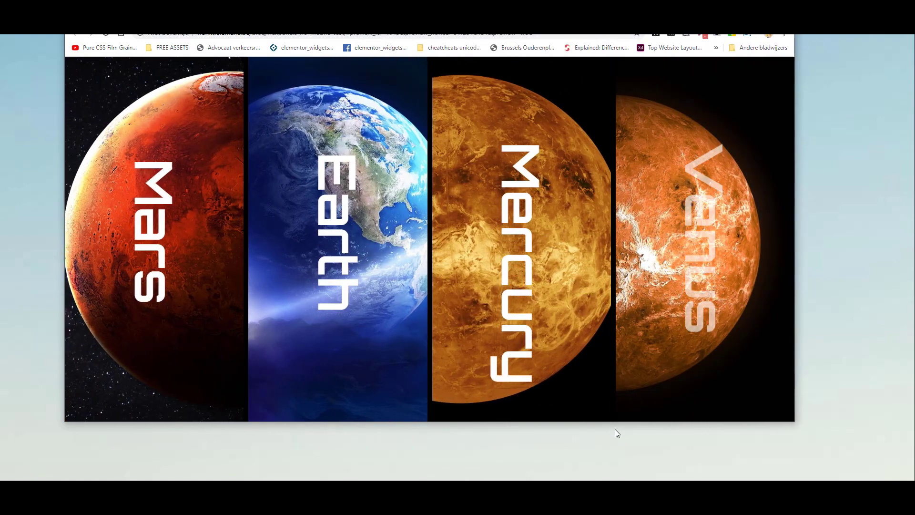
drag(612, 421, 613, 479)
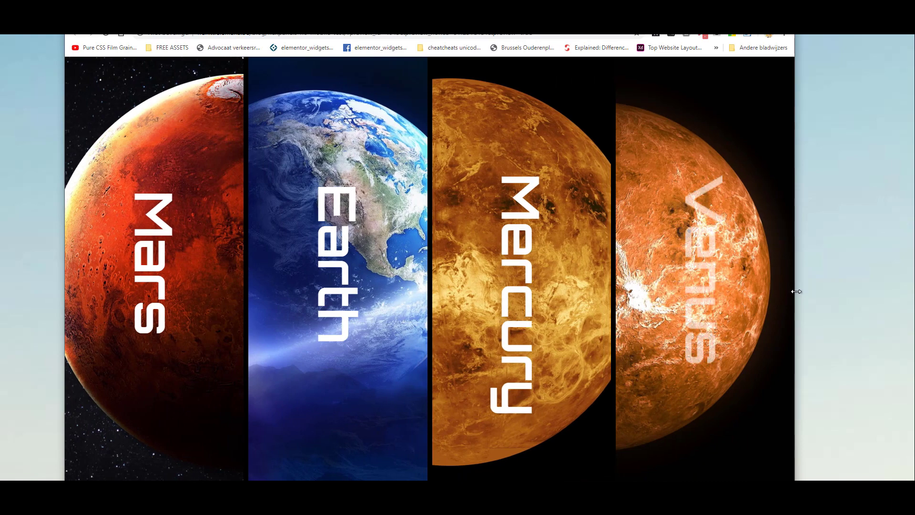
drag(796, 288, 290, 304)
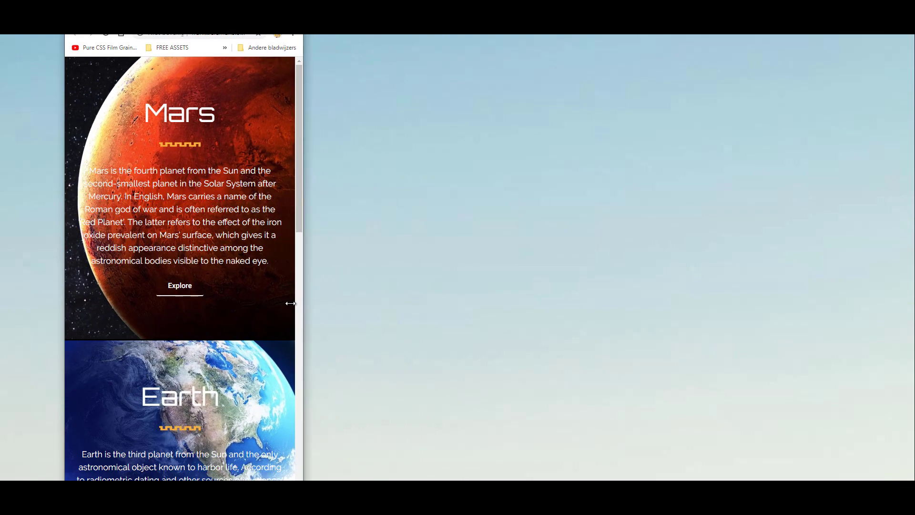
scroll(230, 300, down, 9)
scroll(229, 276, up, 5)
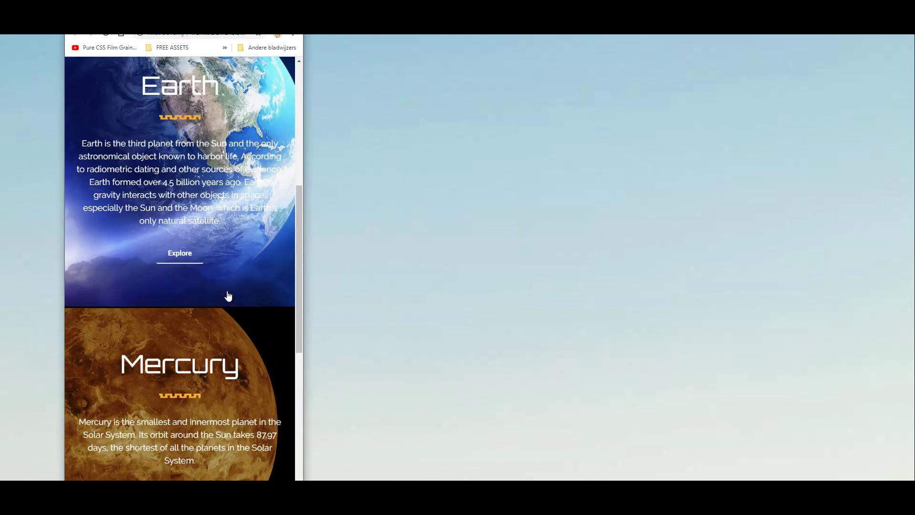
scroll(228, 276, up, 4)
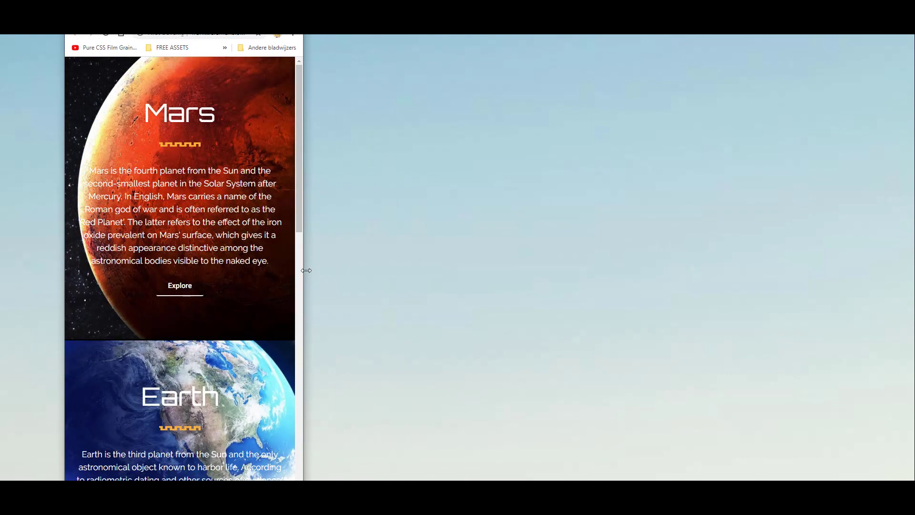
drag(304, 270, 877, 261)
click(844, 11)
click(367, 252)
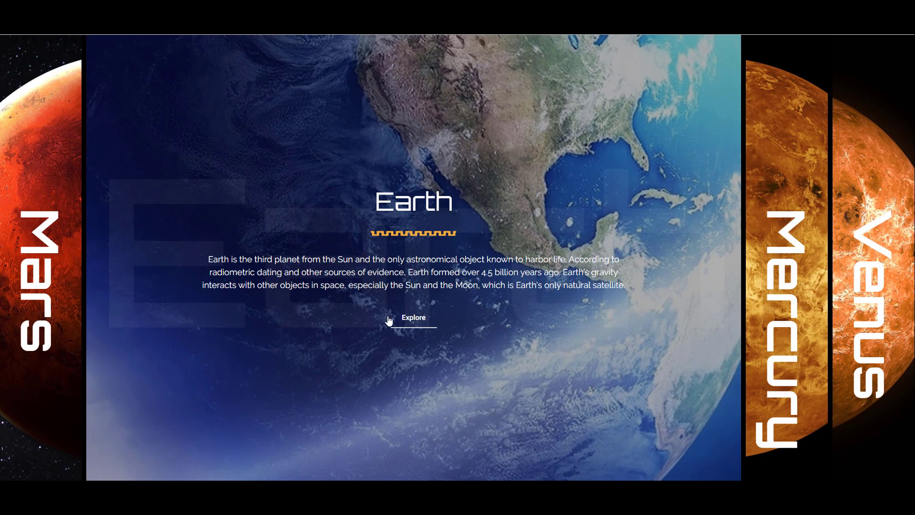
click(287, 333)
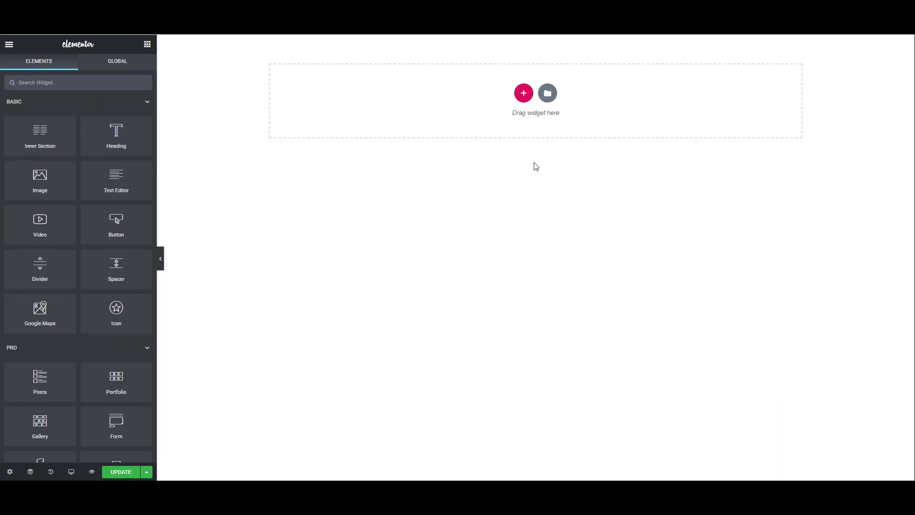
Step: Add a new single-column section to the empty page and open its settings
click(524, 94)
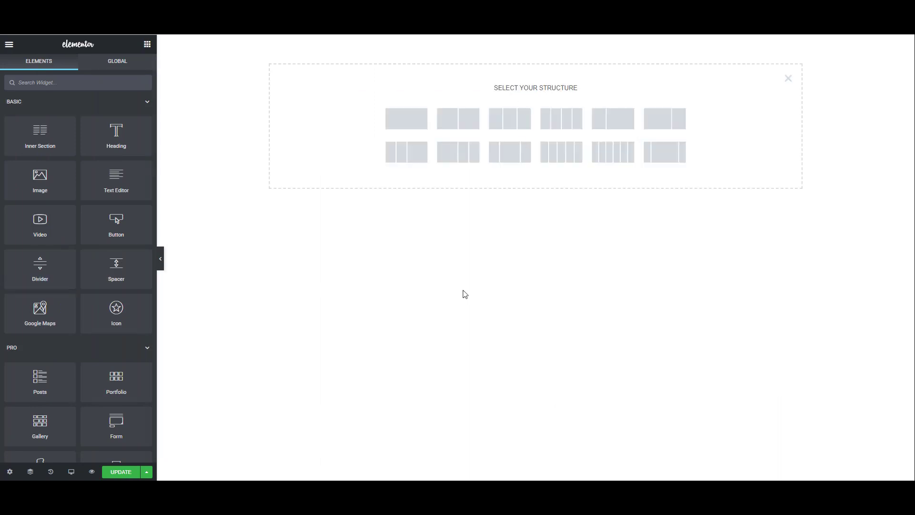
click(416, 126)
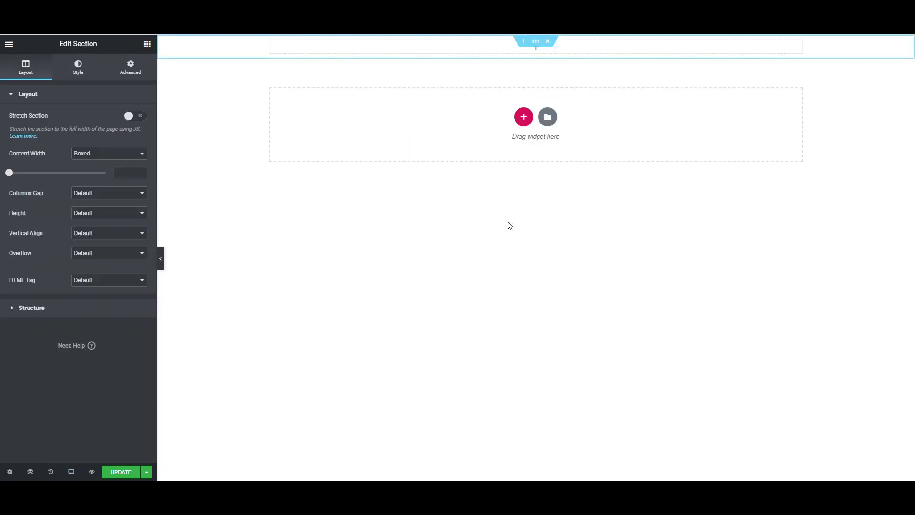
right_click(536, 42)
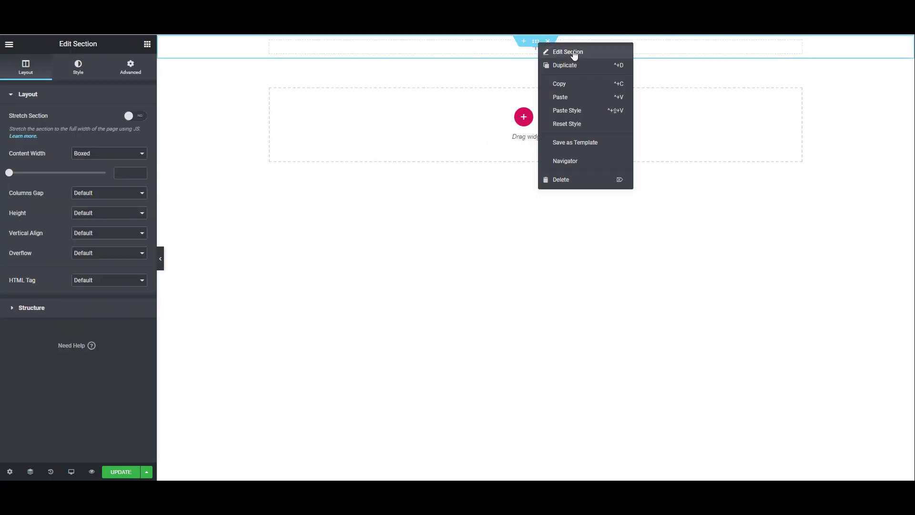
click(265, 285)
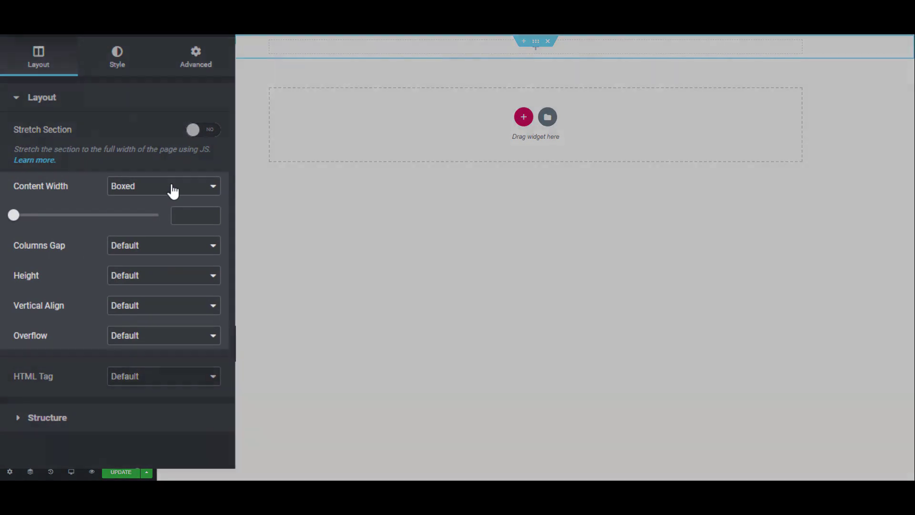
Step: Set the section's content width to Full Width and its columns gap to No Gap
click(173, 191)
click(159, 208)
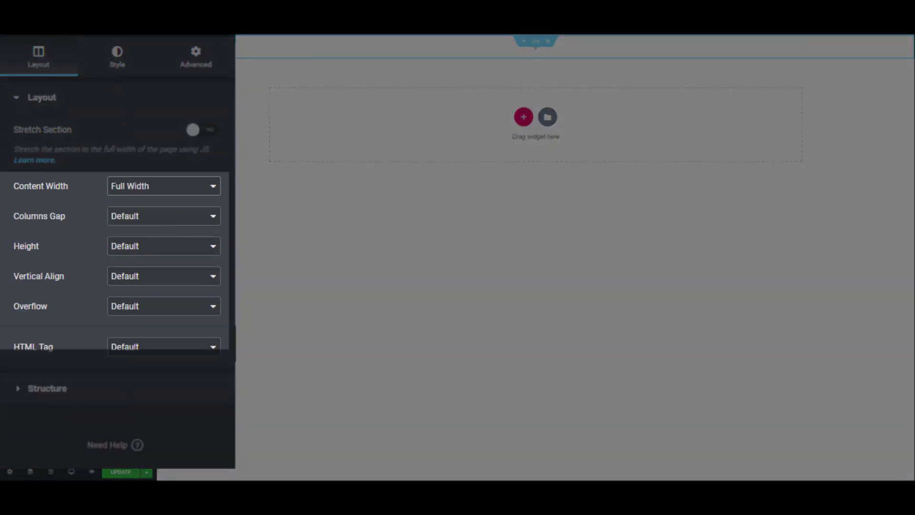
click(180, 220)
click(173, 240)
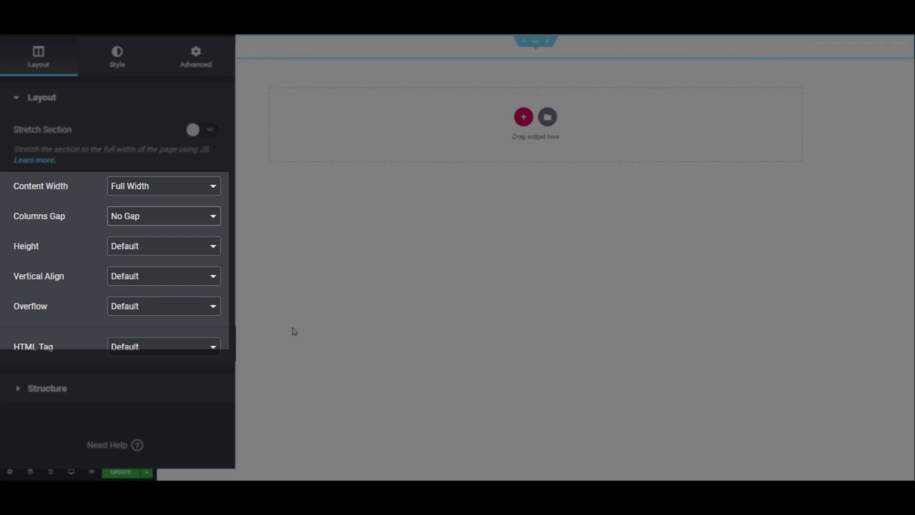
Step: Give the section a minimum height of 100 VH and set its column position to Stretch
click(202, 251)
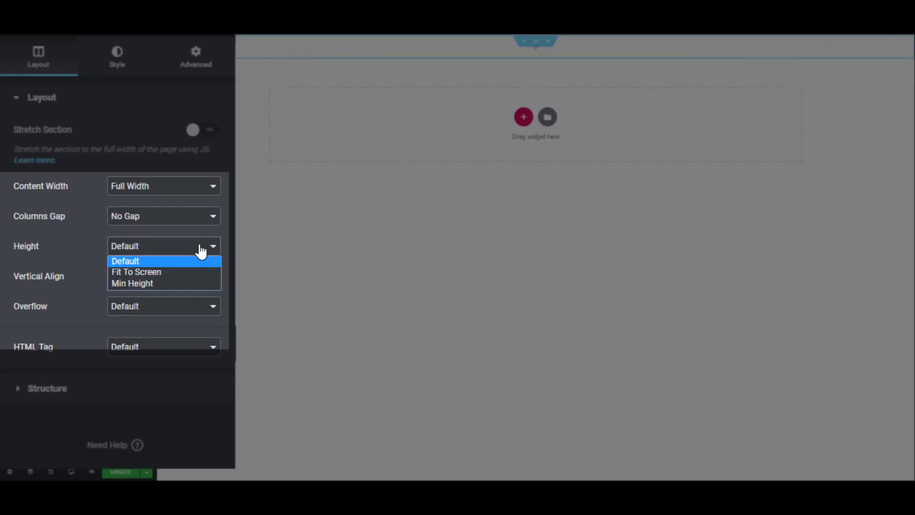
click(187, 282)
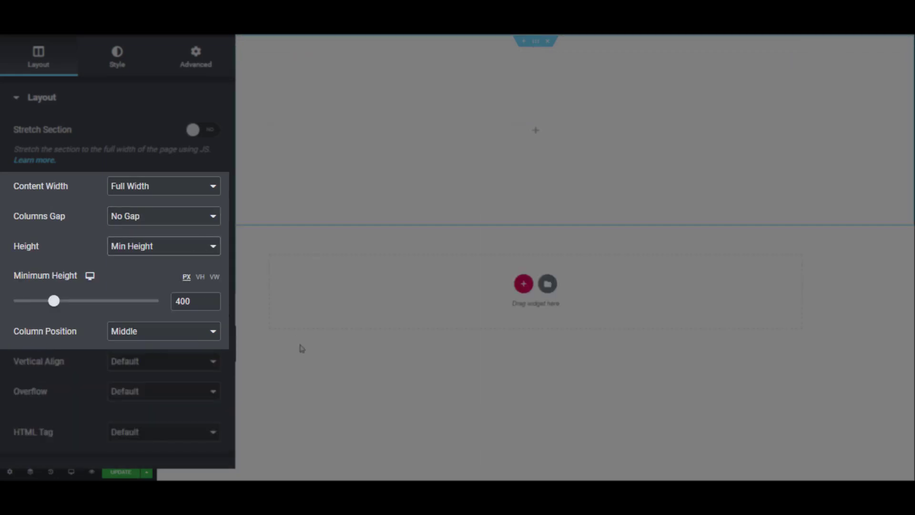
click(201, 278)
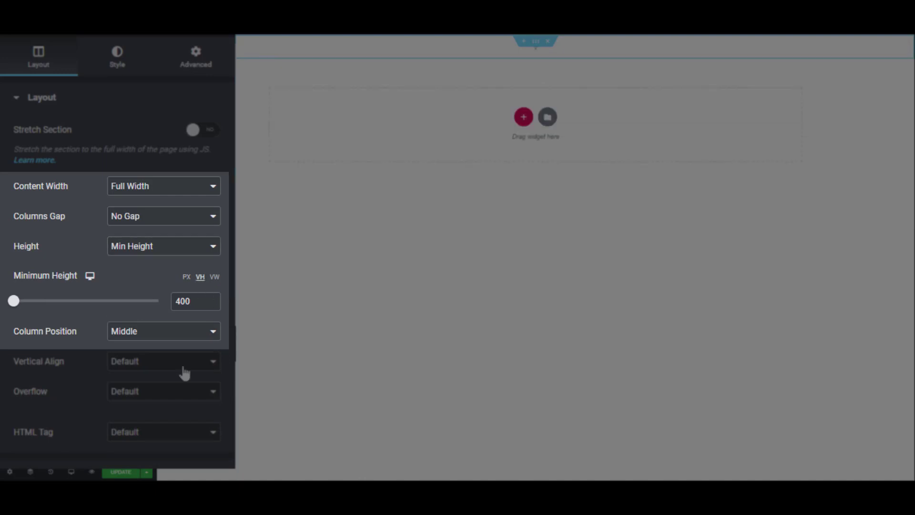
drag(197, 301, 138, 307)
text(100)
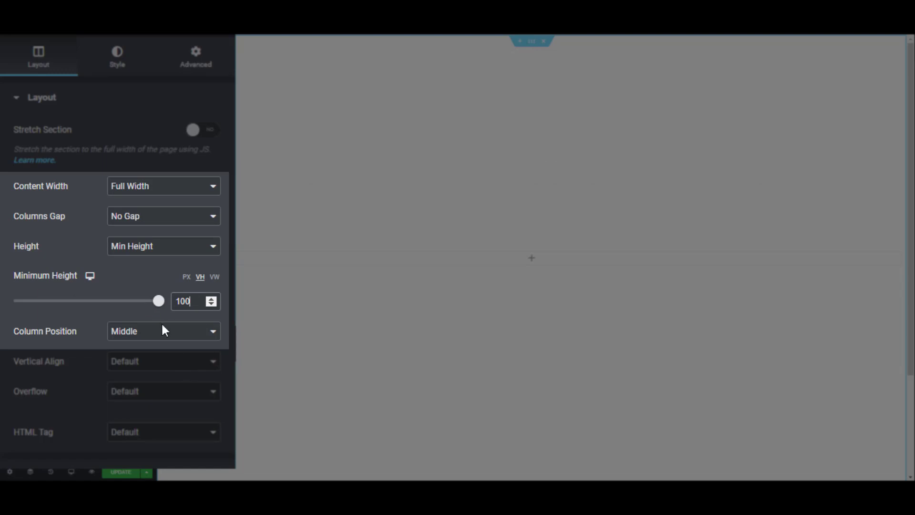
click(175, 337)
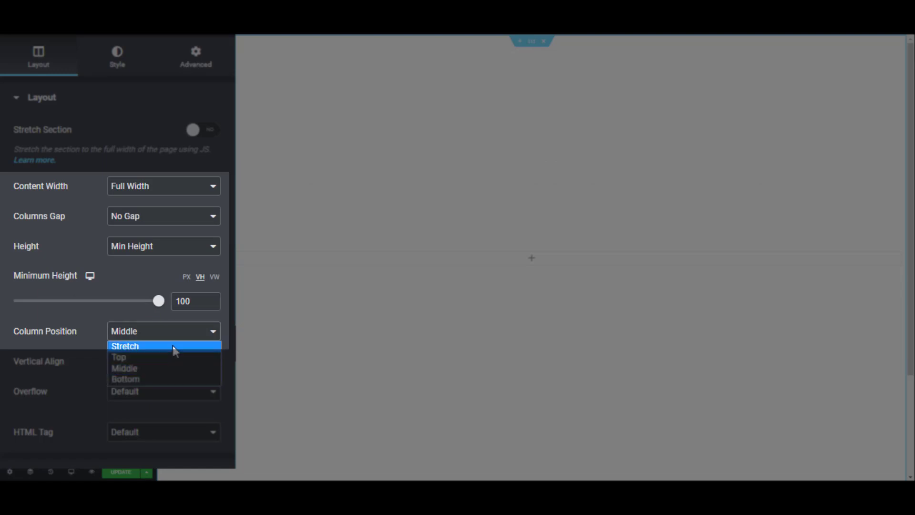
click(176, 347)
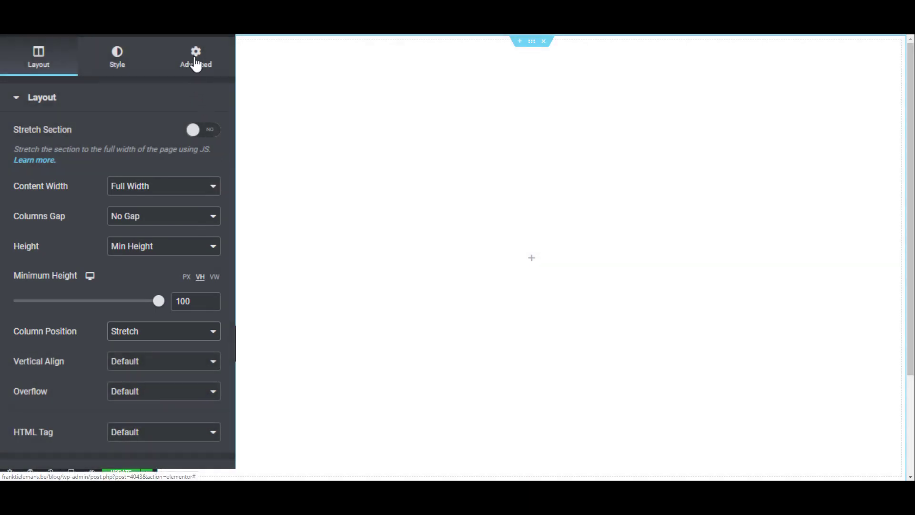
Step: Assign the CSS class flexpanels to the section and update the page
click(195, 64)
click(153, 349)
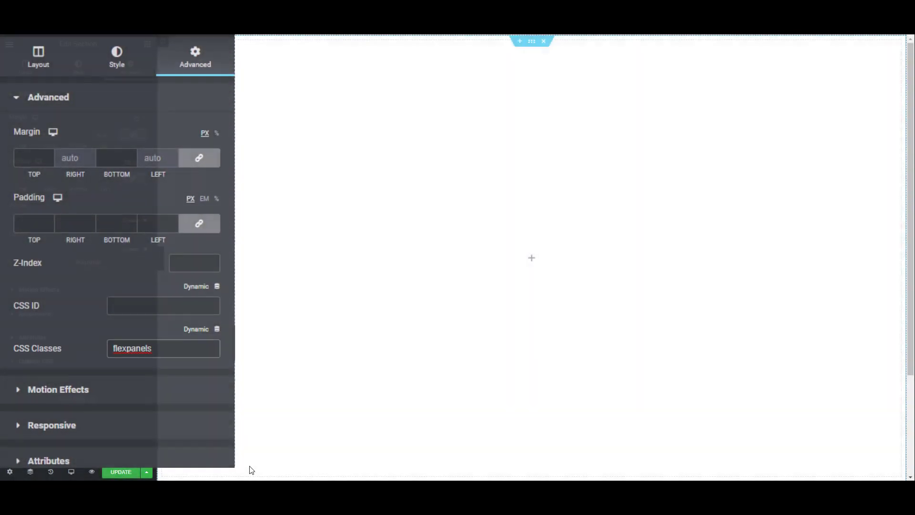
click(121, 472)
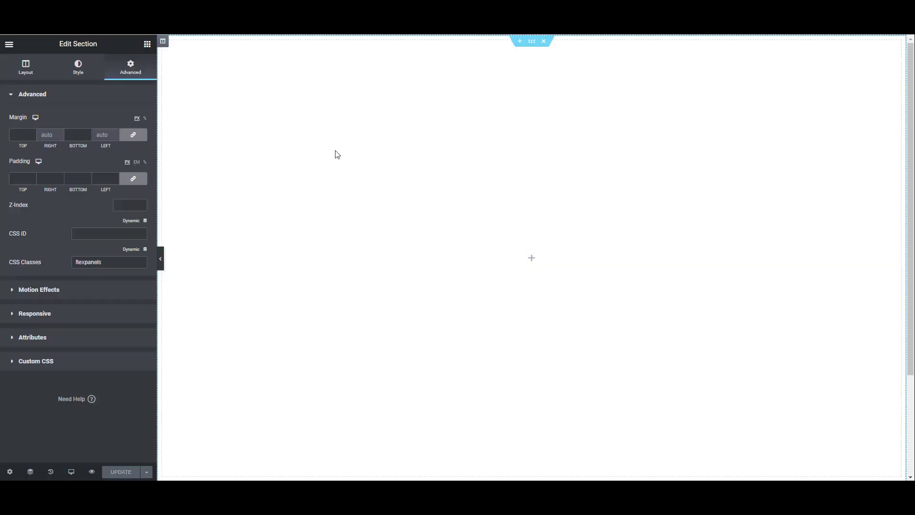
Step: Place a Heading widget in the section's column and set its title to Mars
click(147, 44)
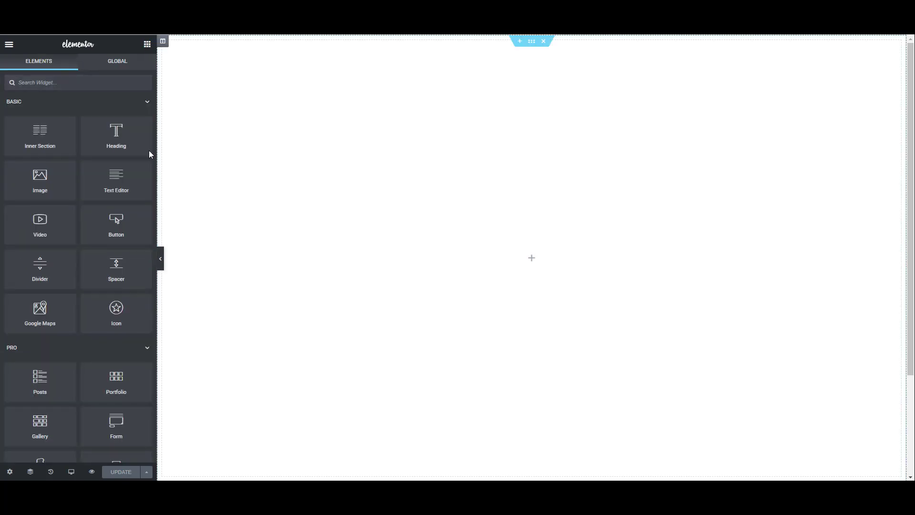
drag(115, 127, 555, 220)
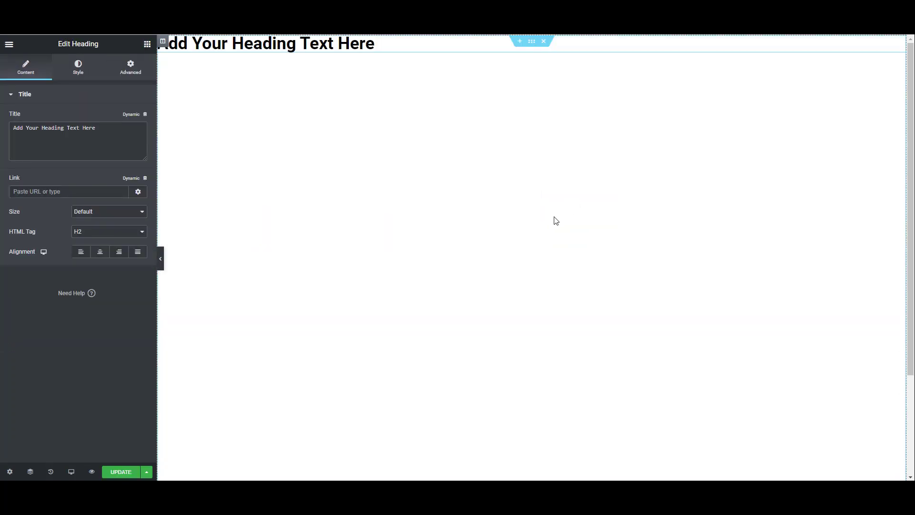
drag(96, 128, 13, 128)
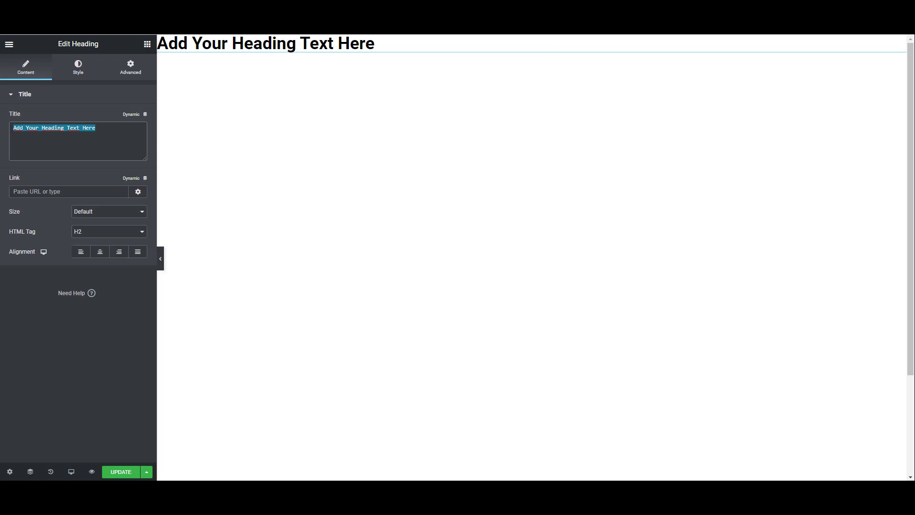
text(Mars)
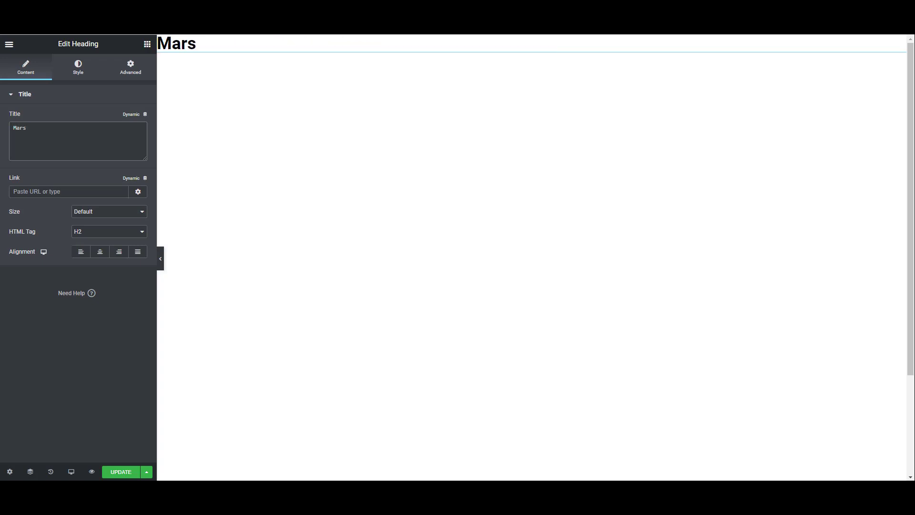
Step: Style the Mars heading with the Orbitron font family at a size of 82 px
click(78, 67)
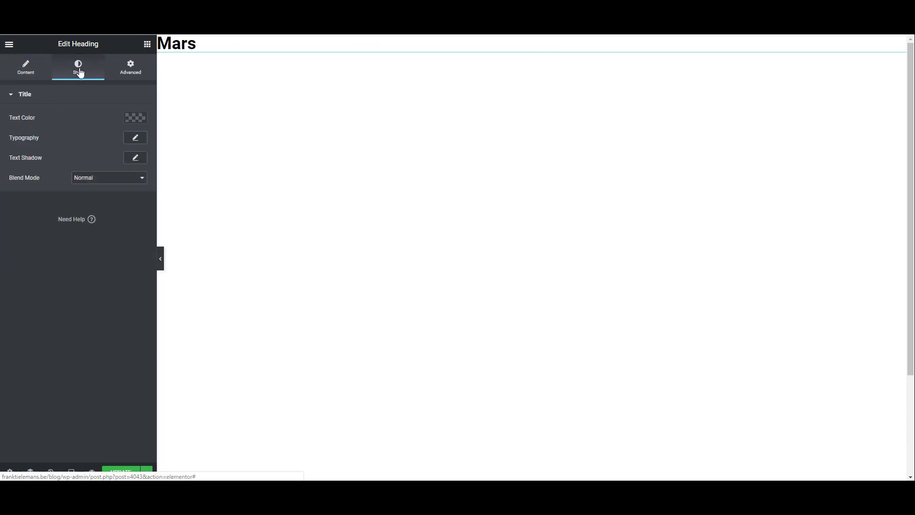
click(135, 137)
click(107, 163)
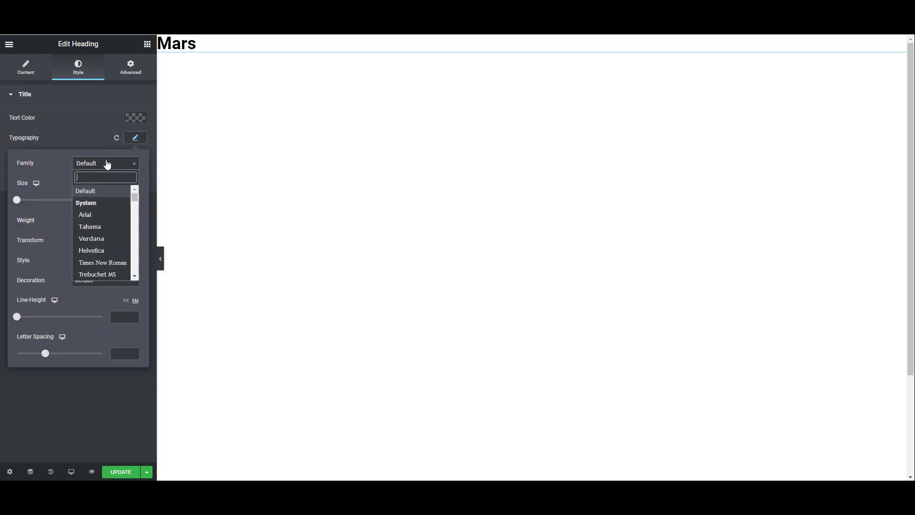
text(orbi)
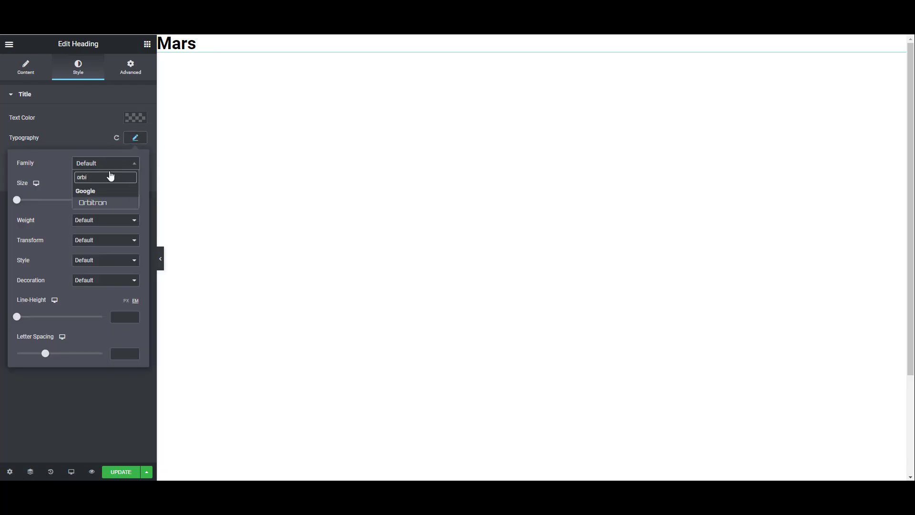
click(113, 204)
drag(18, 202, 53, 208)
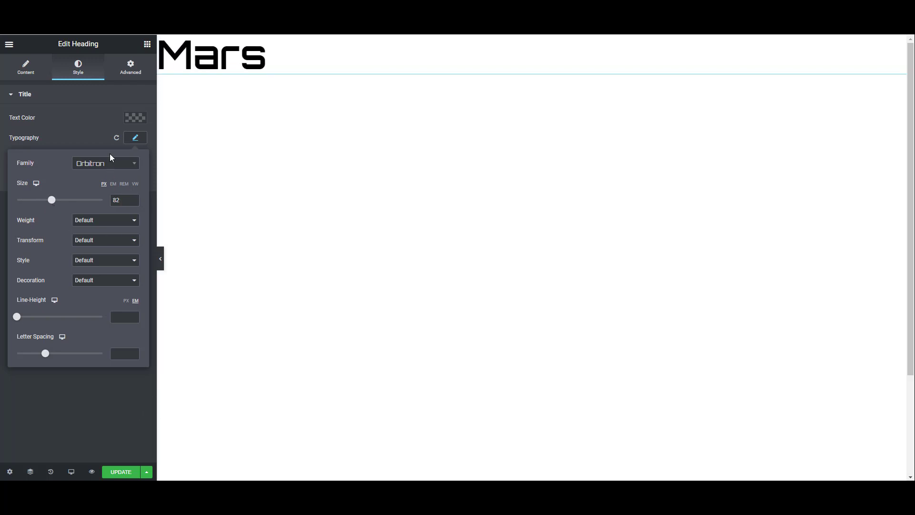
Step: Assign the CSS class flexpanel__title to the Mars heading
click(125, 72)
click(145, 279)
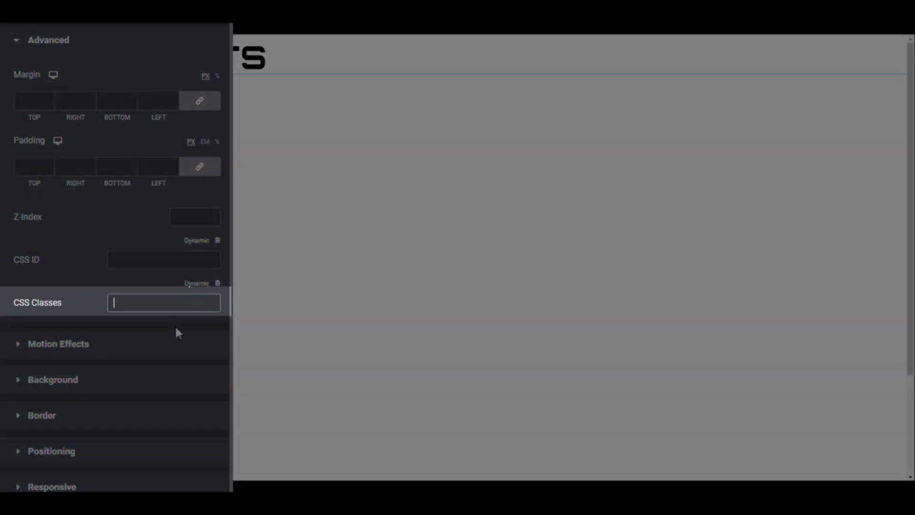
text(flexpanel__title)
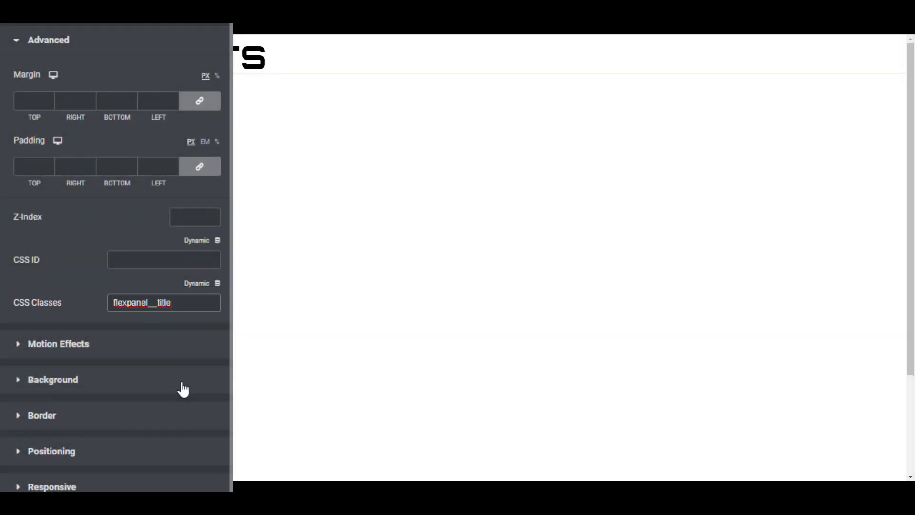
Step: Set the Mars heading's positioning width to Inline (auto)
click(94, 460)
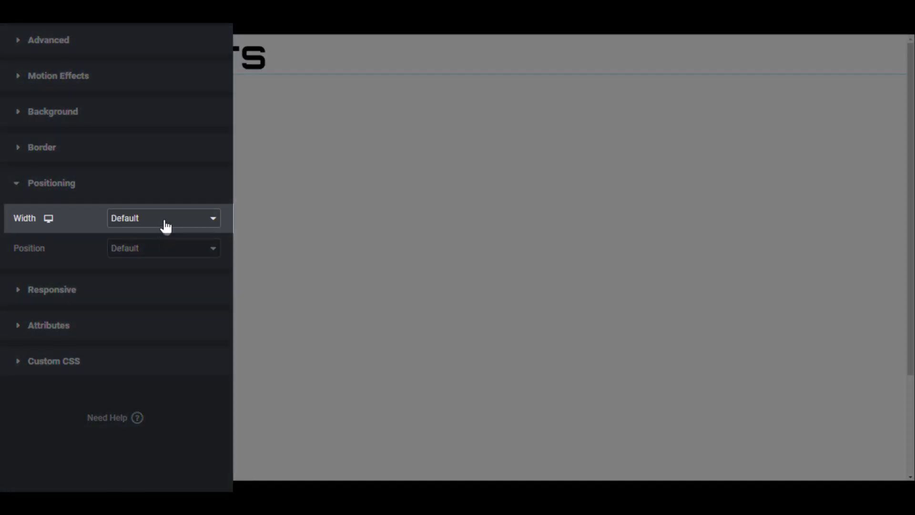
click(165, 225)
click(164, 255)
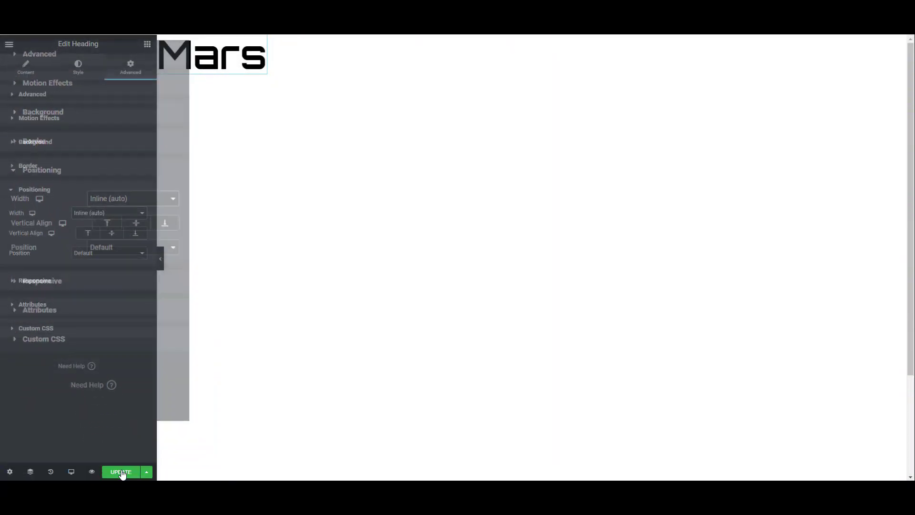
Step: Save the page, and assign the CSS class flexpanel to the column holding the Mars heading
click(121, 472)
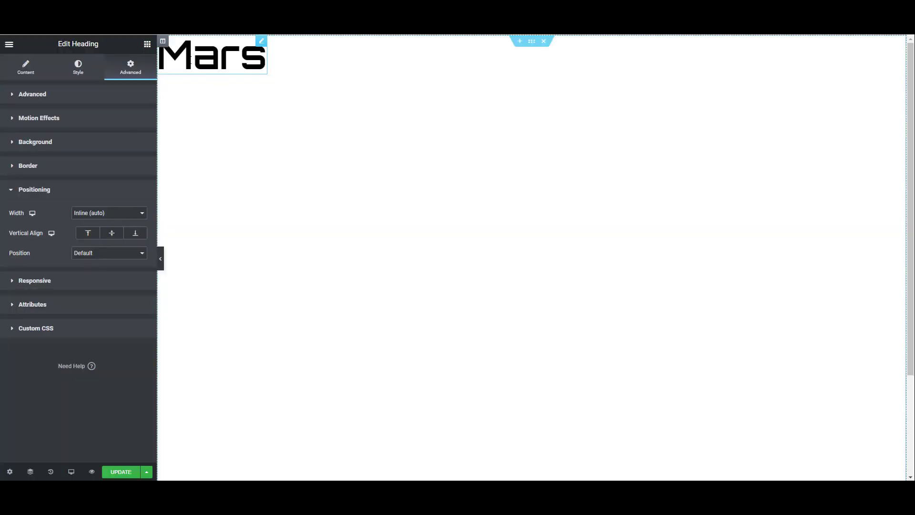
right_click(164, 45)
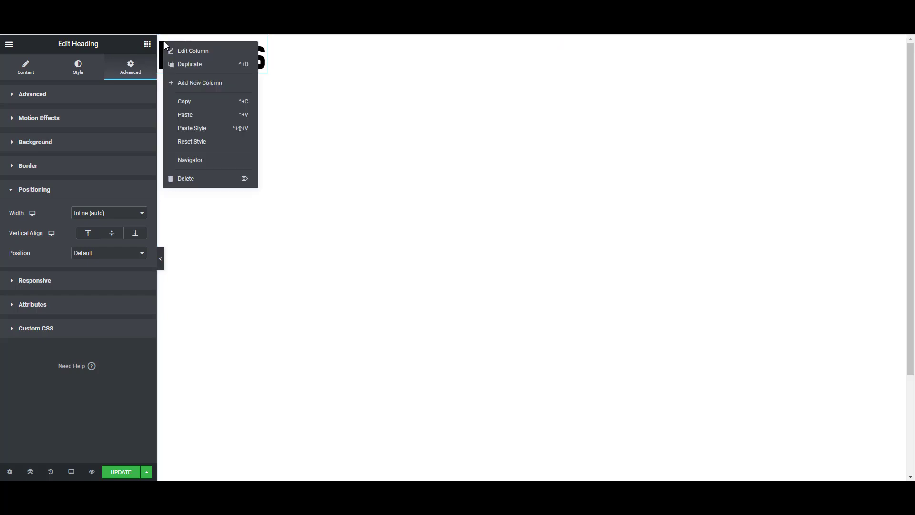
click(193, 50)
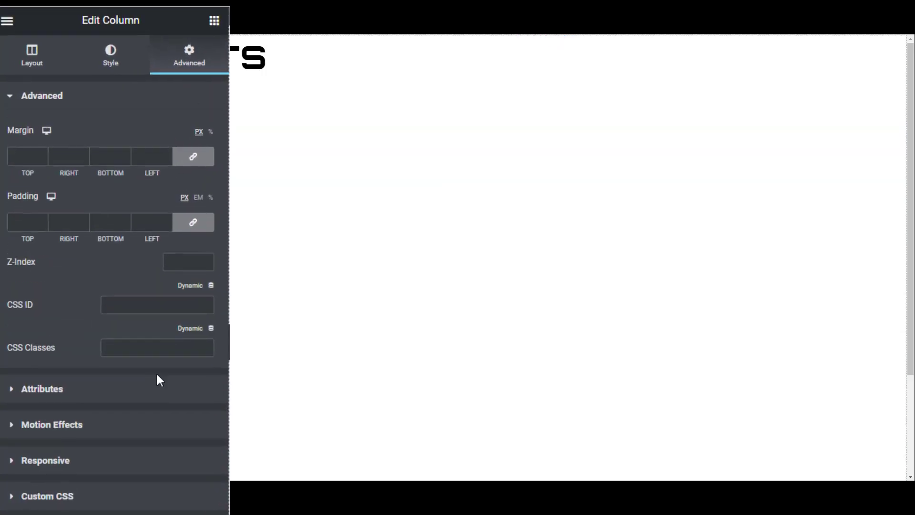
click(99, 275)
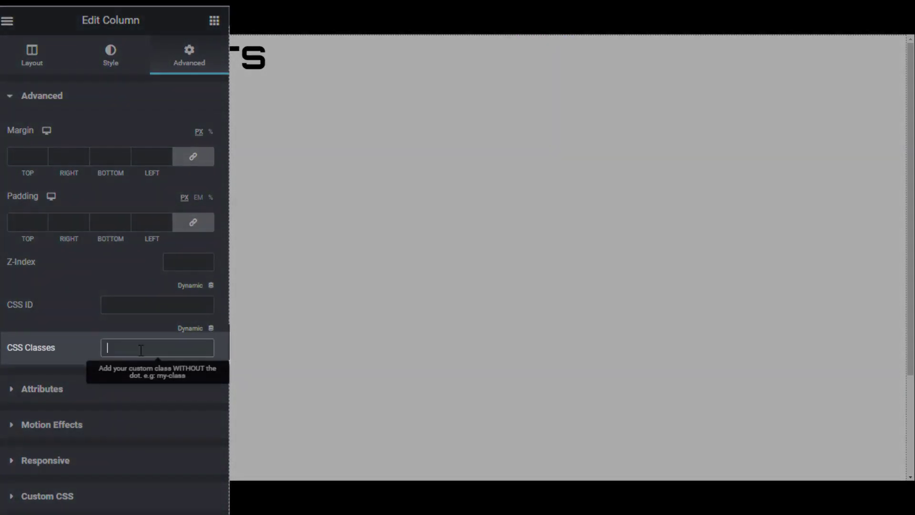
text(flexpanel)
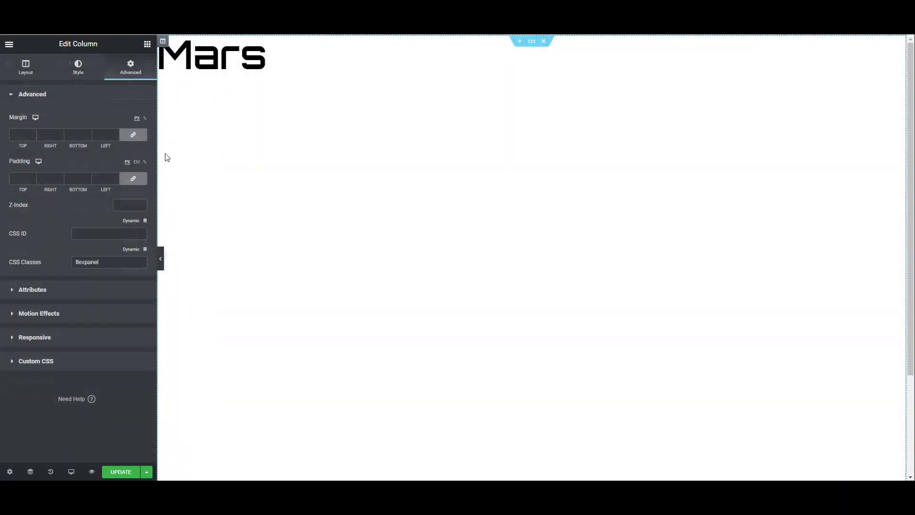
Step: Set the red Mars planet picture from the media library as the column's background image
click(78, 67)
click(76, 222)
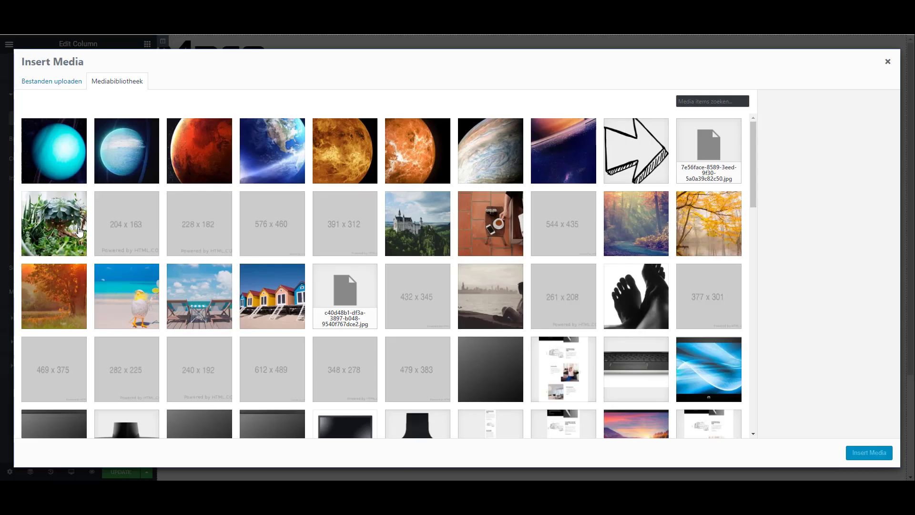
click(206, 159)
click(868, 452)
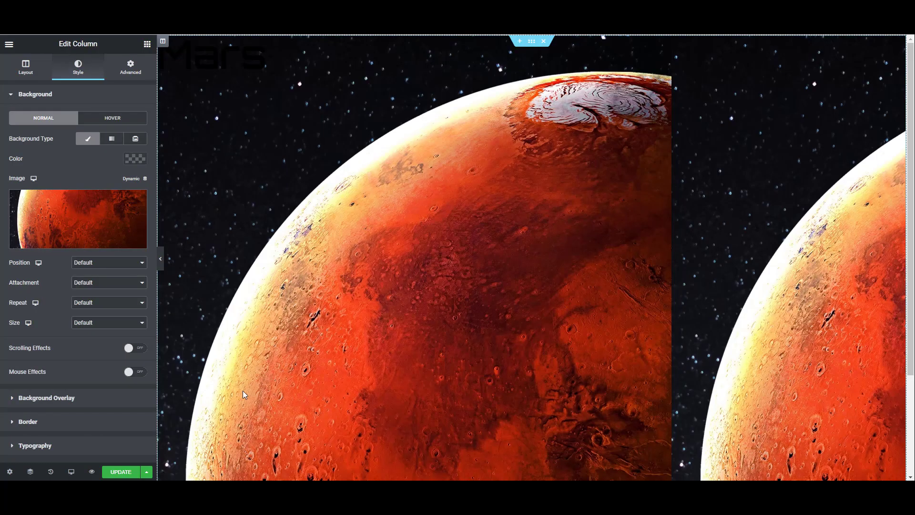
Step: Set the column's background image to position Center Center, No-repeat and size Cover
click(98, 263)
click(96, 279)
click(106, 282)
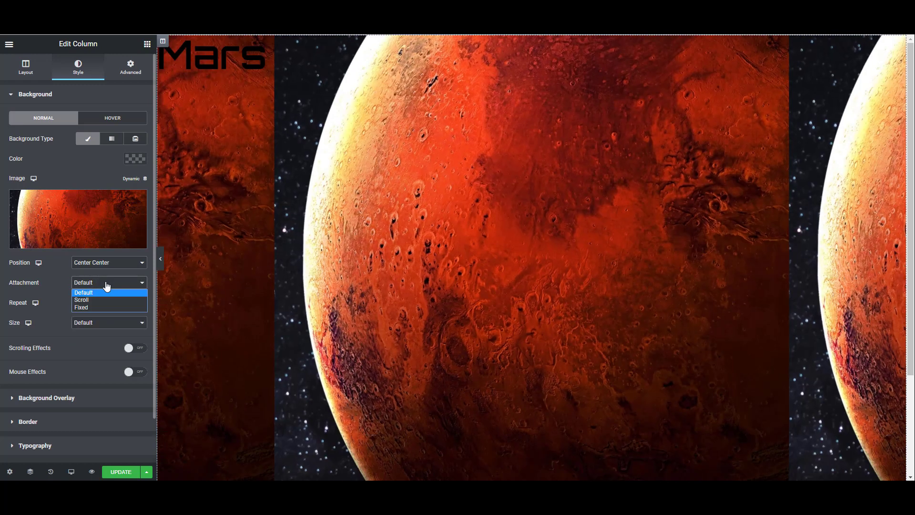
click(106, 289)
click(106, 302)
click(87, 319)
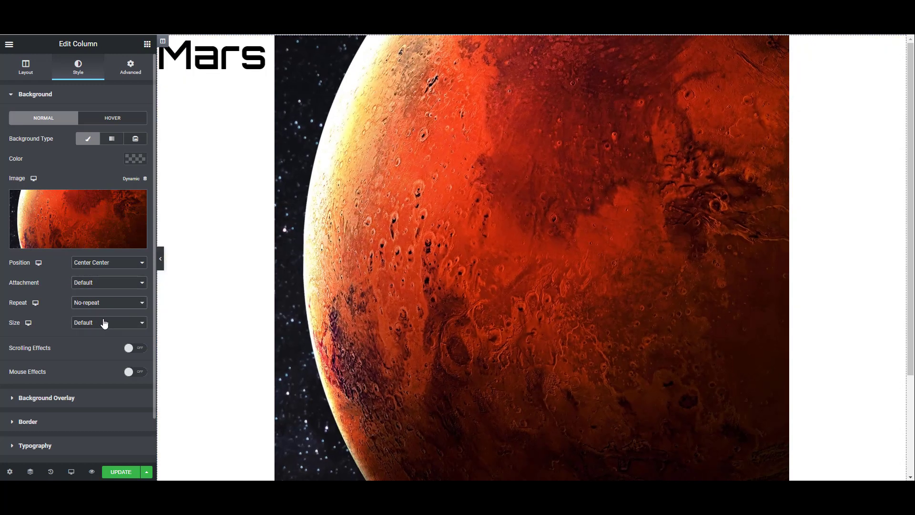
click(106, 322)
click(95, 347)
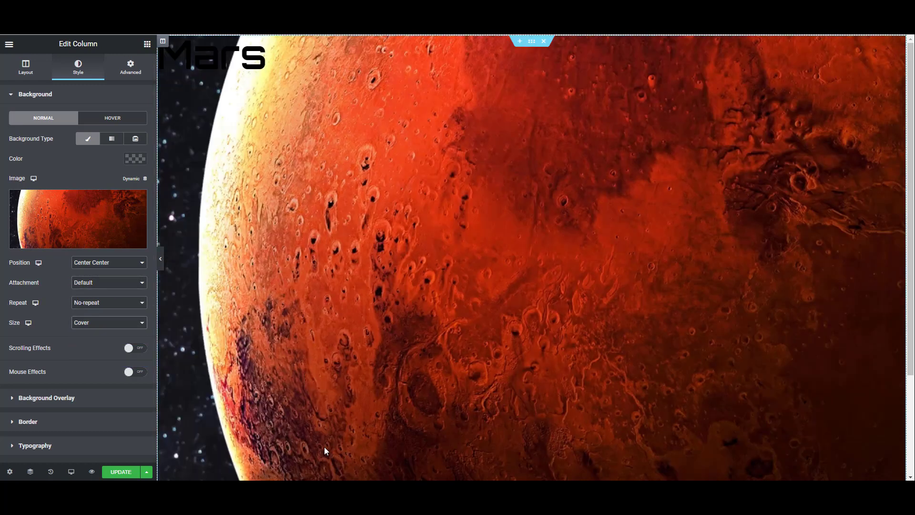
Step: Give the column a classic hover background overlay in semi-transparent black, rgba(0, 0, 0, 0.67)
scroll(103, 340, down, 1)
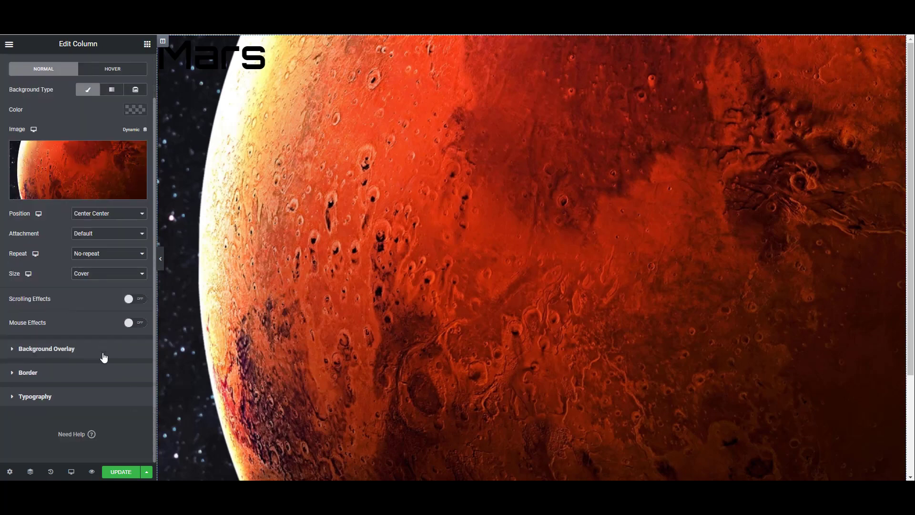
click(104, 356)
click(115, 142)
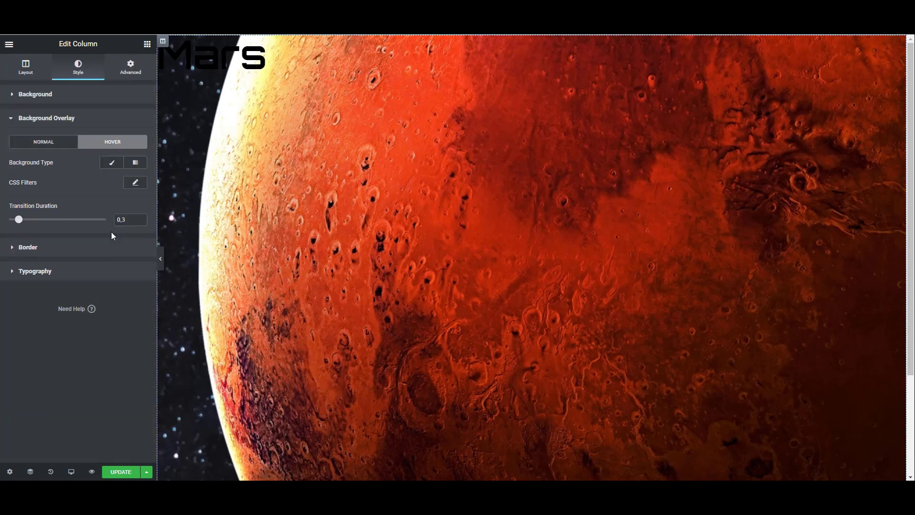
click(111, 163)
click(133, 183)
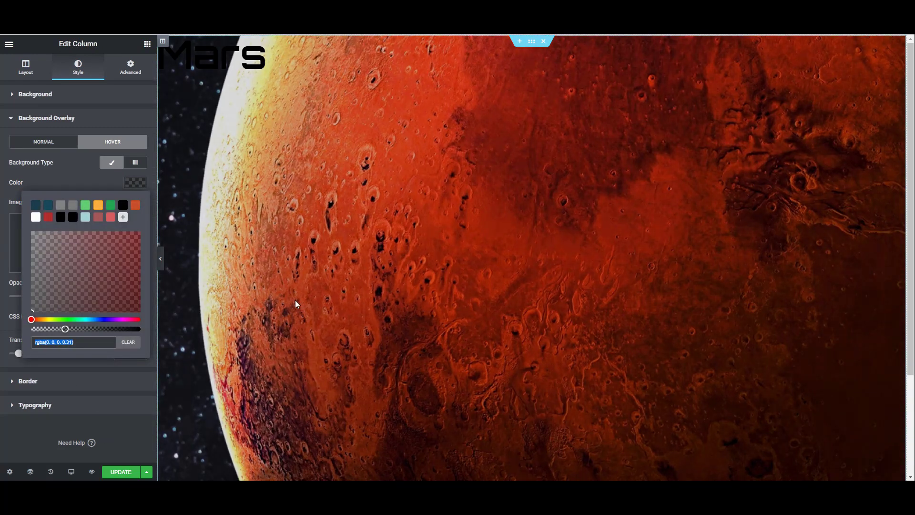
drag(71, 329, 104, 329)
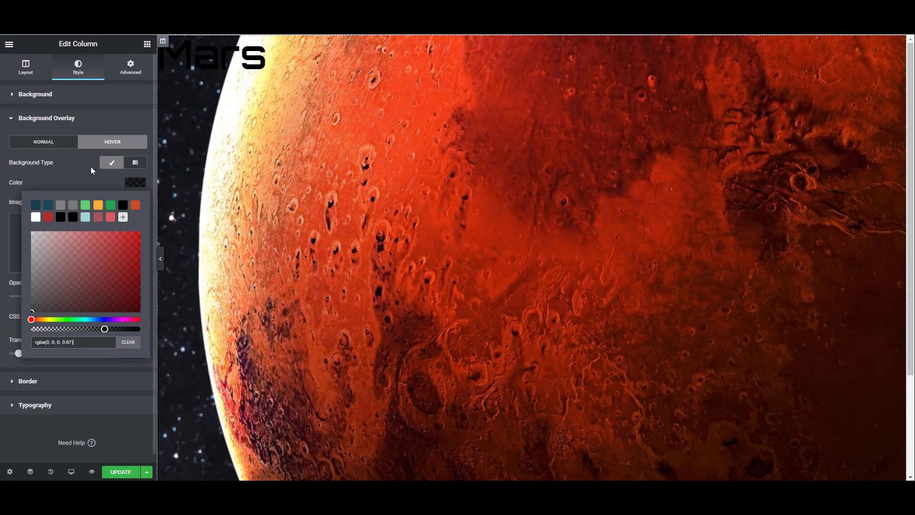
click(91, 177)
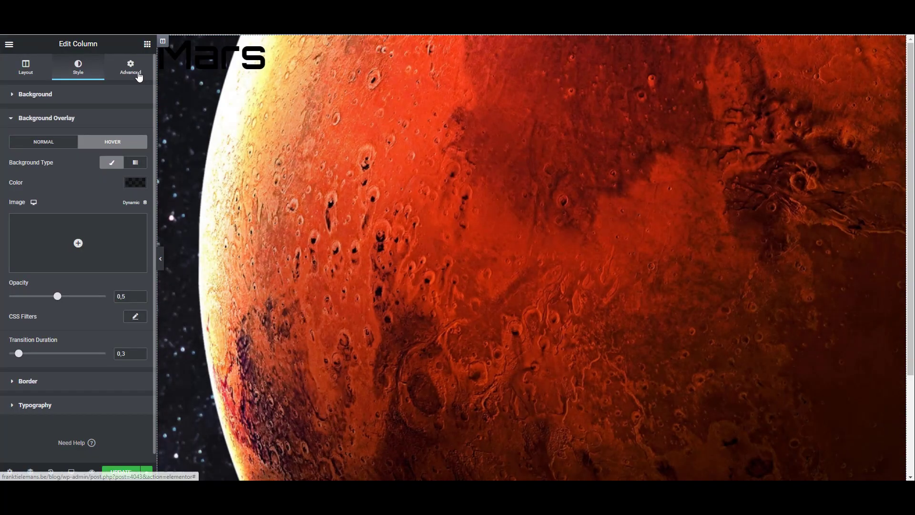
Step: Place an Inner Section below the Mars heading and delete its second column
click(145, 47)
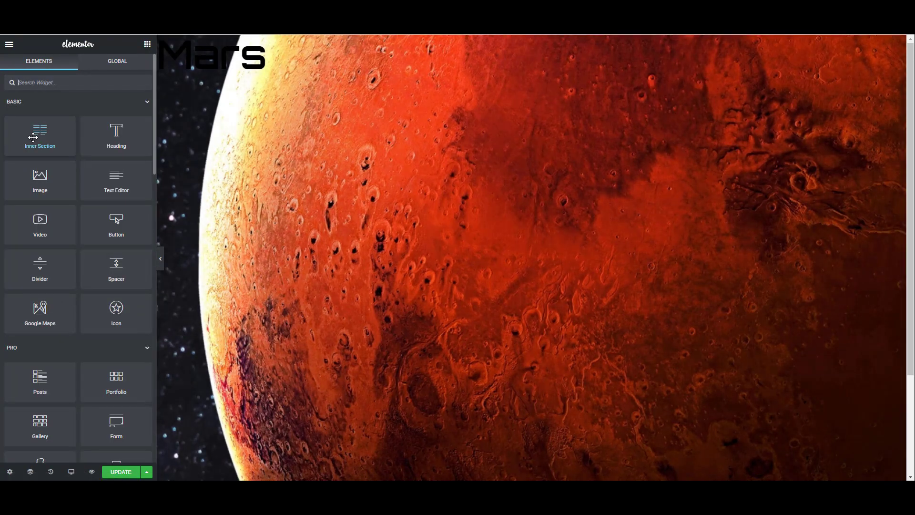
drag(40, 136, 258, 71)
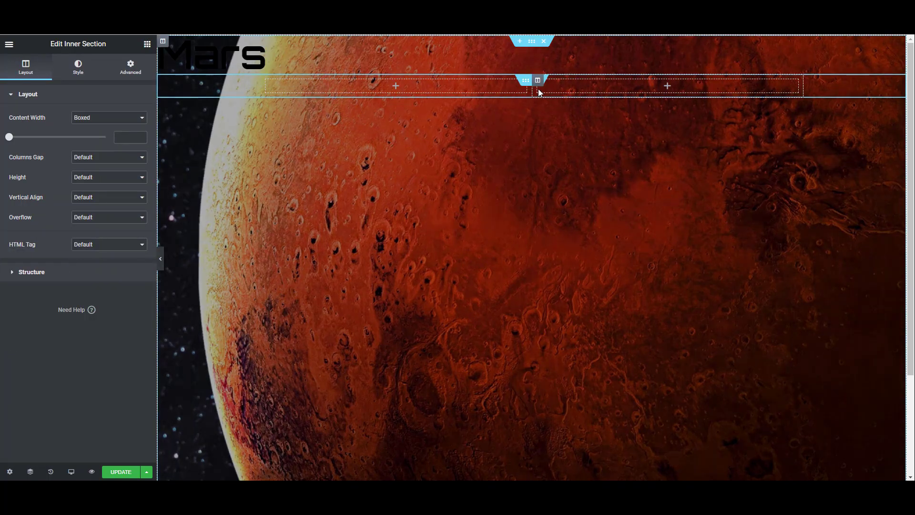
right_click(537, 81)
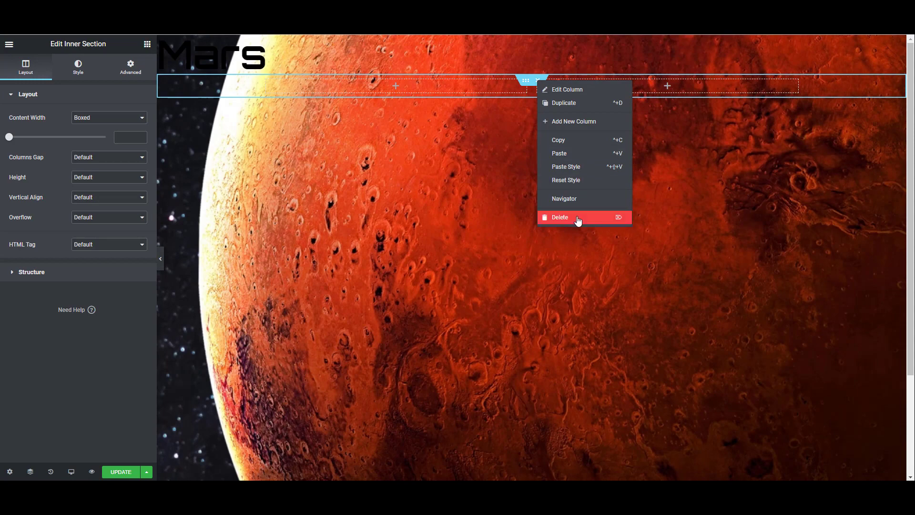
click(577, 218)
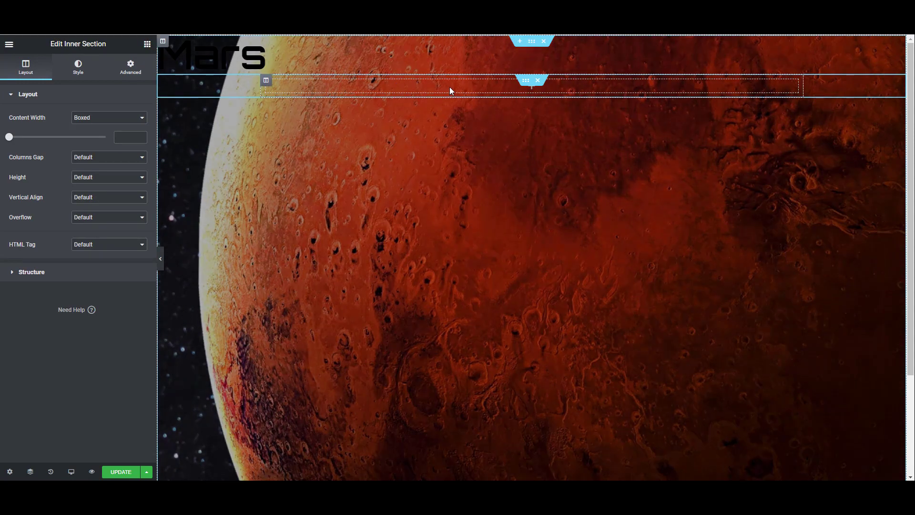
Step: Set the inner section to Full Width with No Gap between columns and assign it the CSS class flexpanel__content
right_click(526, 81)
click(575, 91)
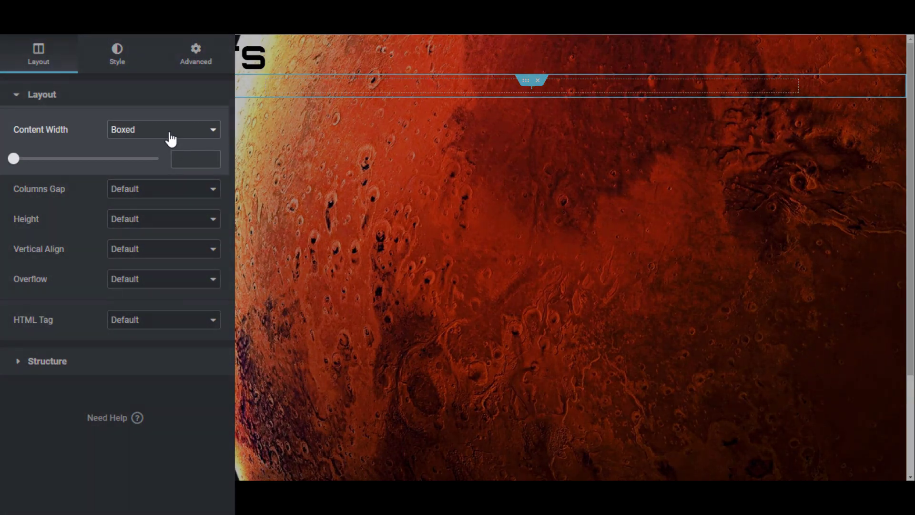
click(169, 133)
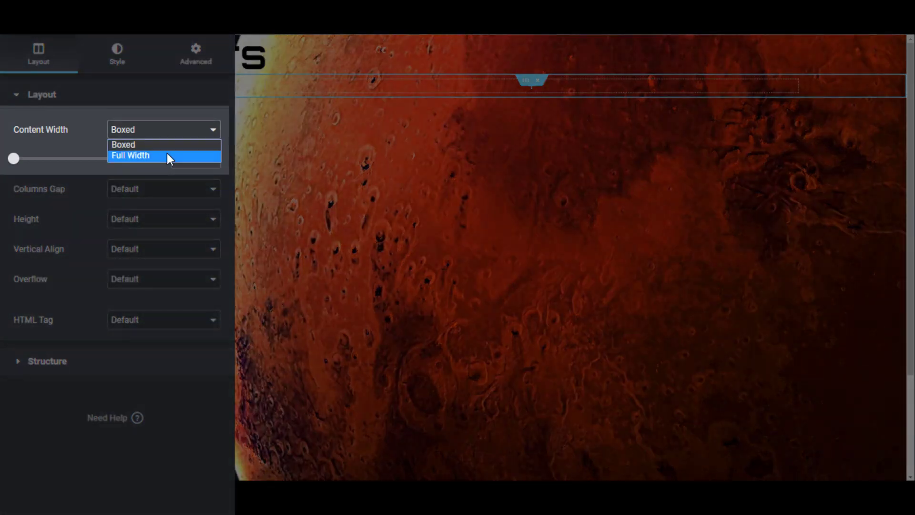
click(167, 156)
click(178, 162)
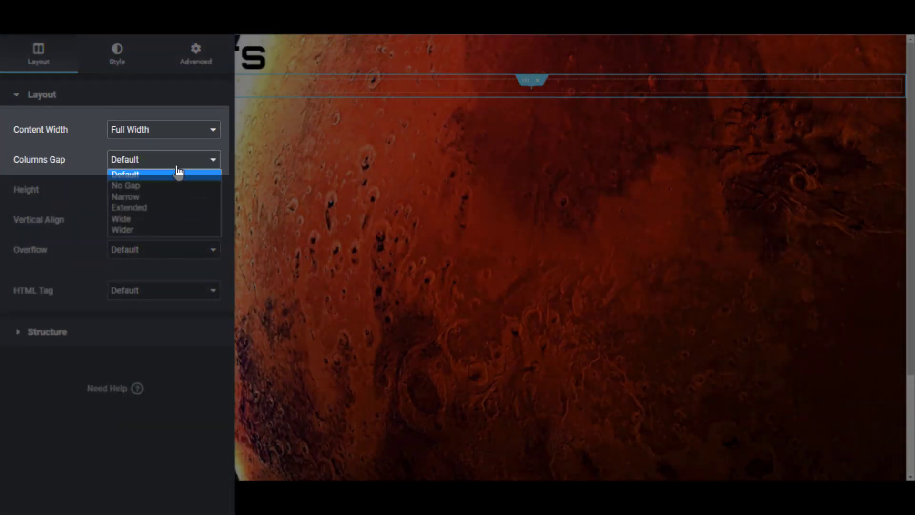
click(173, 184)
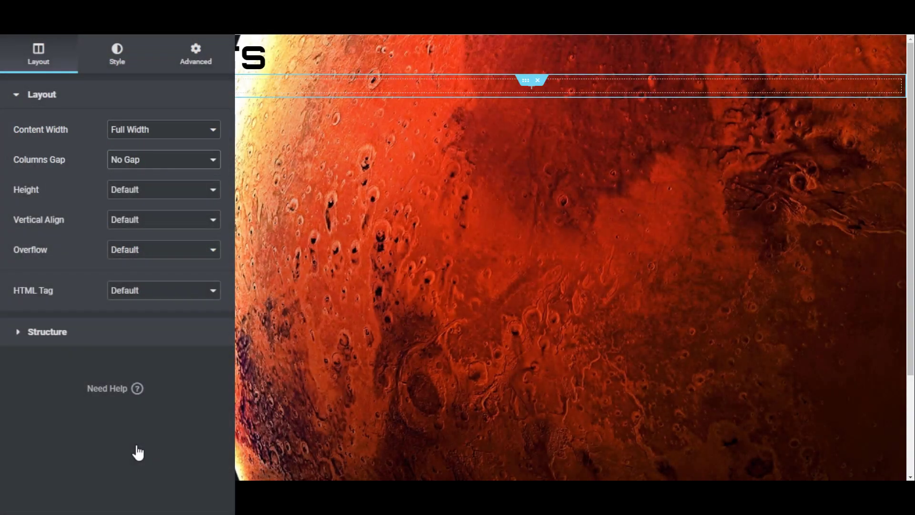
click(196, 57)
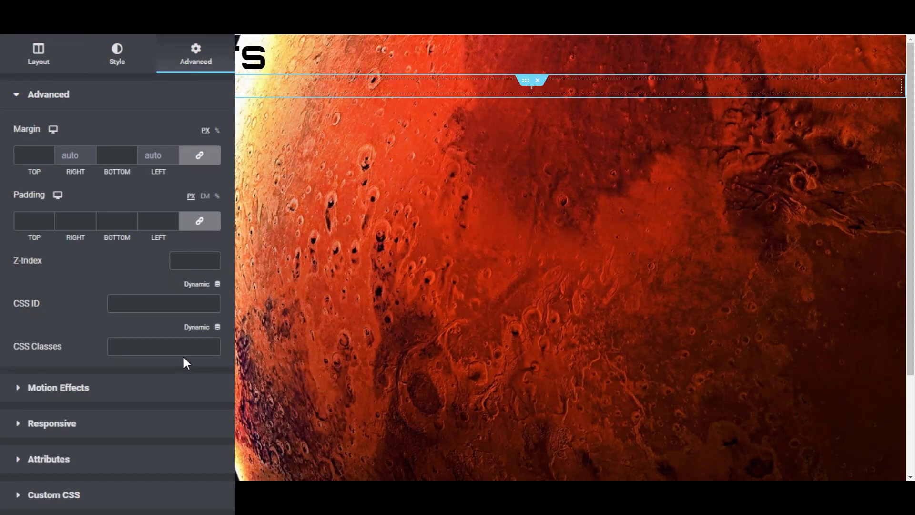
click(169, 346)
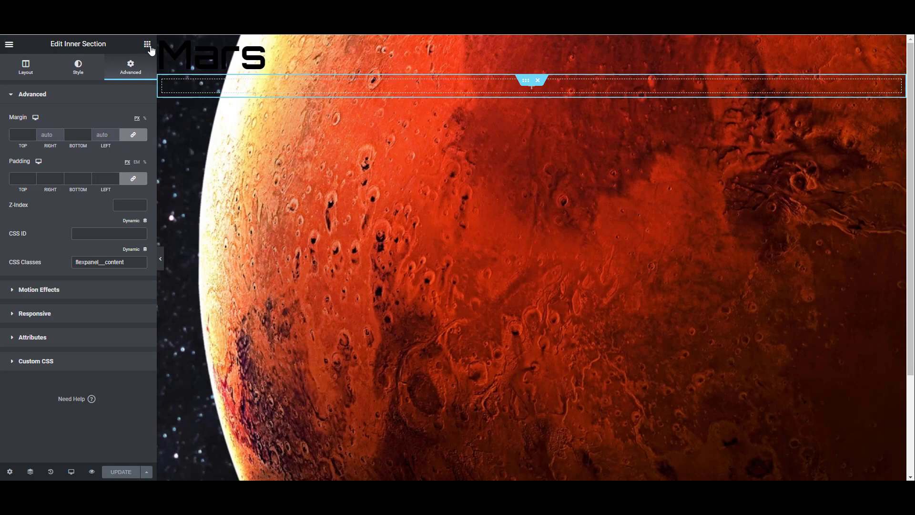
Step: Place a Heading widget inside the inner section and align it to the center
click(147, 45)
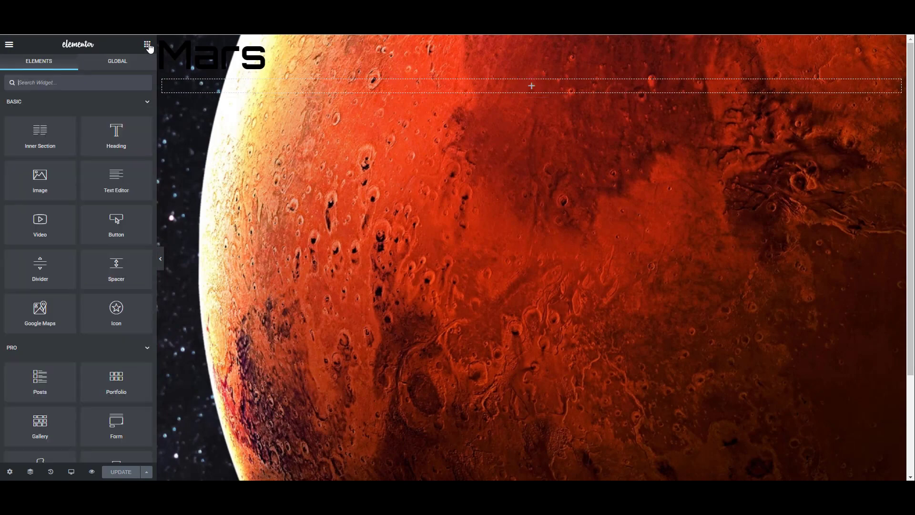
drag(116, 137, 547, 87)
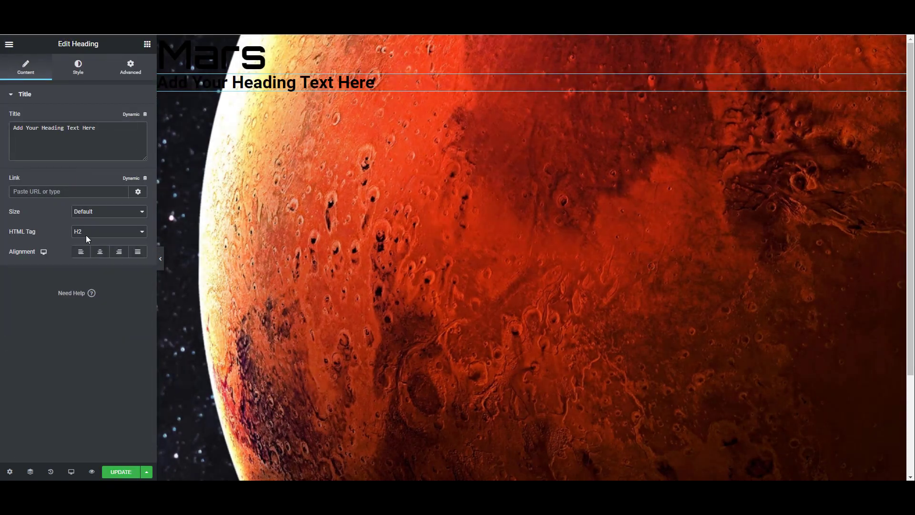
click(100, 251)
Step: Set the text color of the inner section's heading to white
click(78, 67)
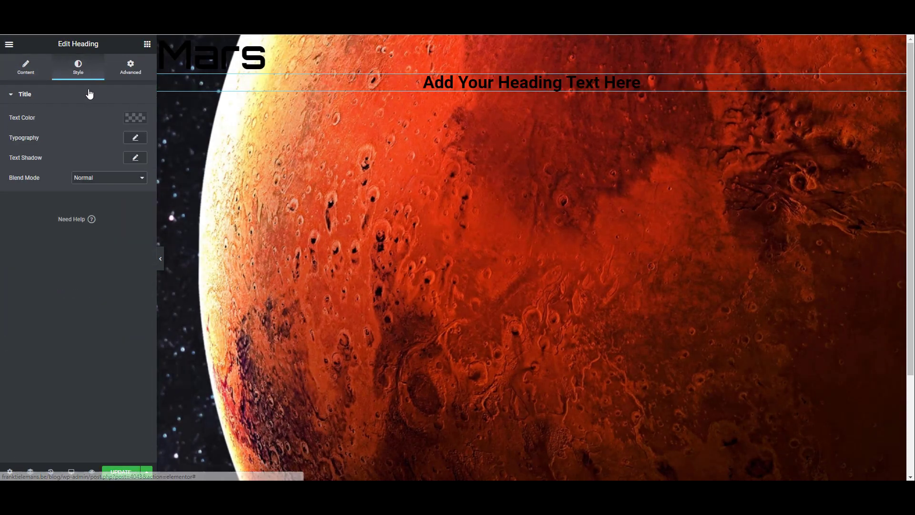
click(139, 119)
click(36, 152)
click(118, 97)
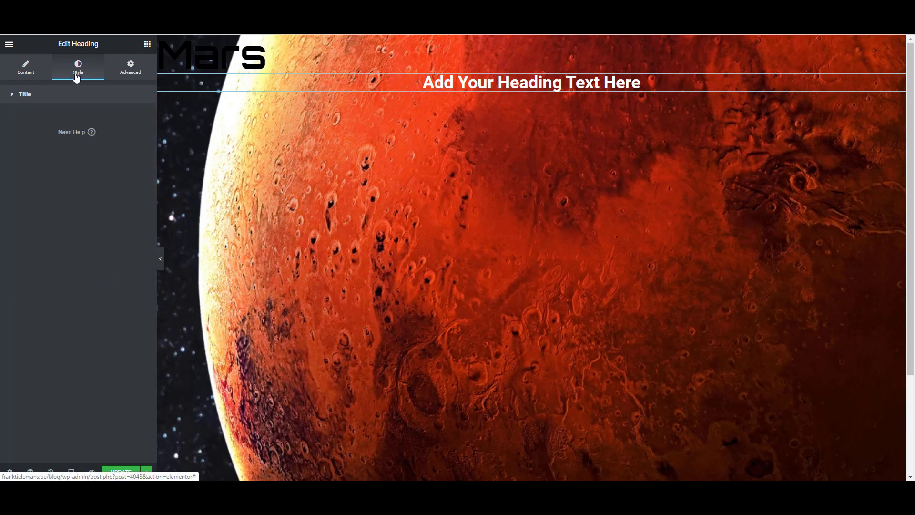
Step: Style the inner section's heading with the Orbitron font family at a size of 53 px and weight 200
click(82, 94)
click(135, 139)
click(98, 164)
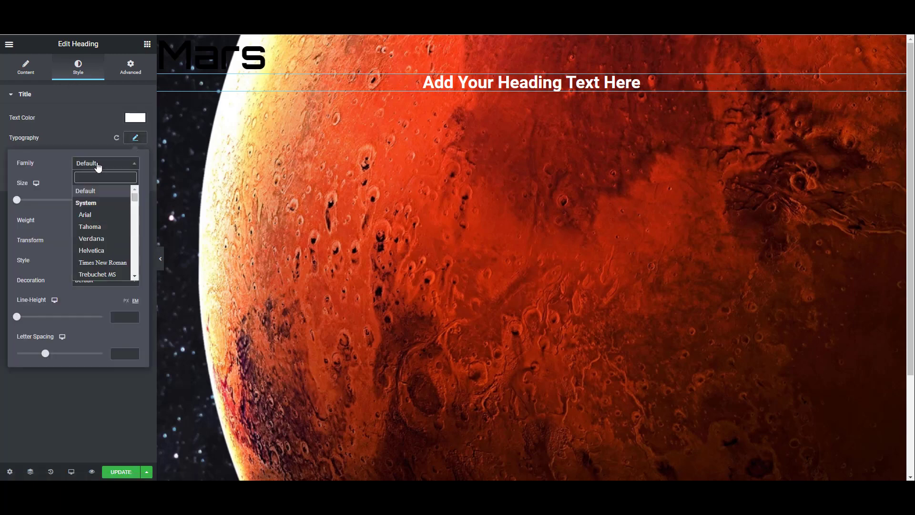
text(orb)
click(91, 203)
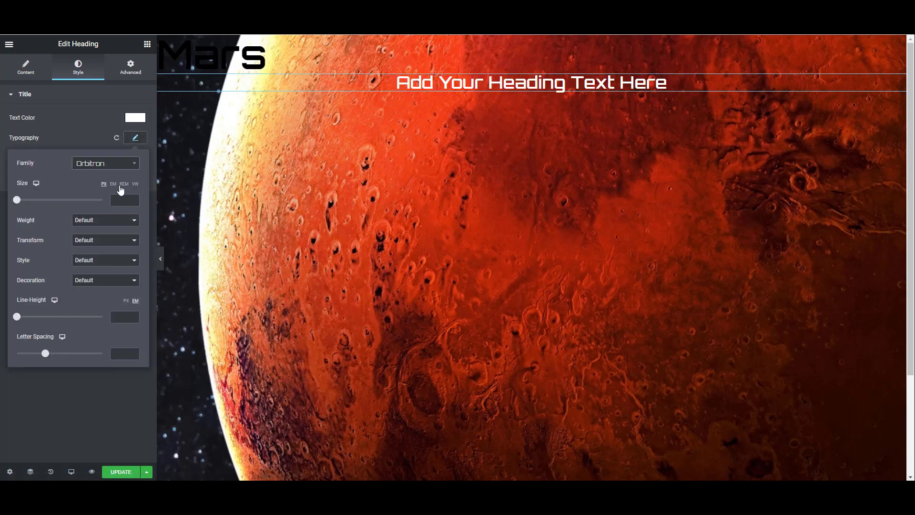
drag(19, 204, 40, 202)
click(91, 220)
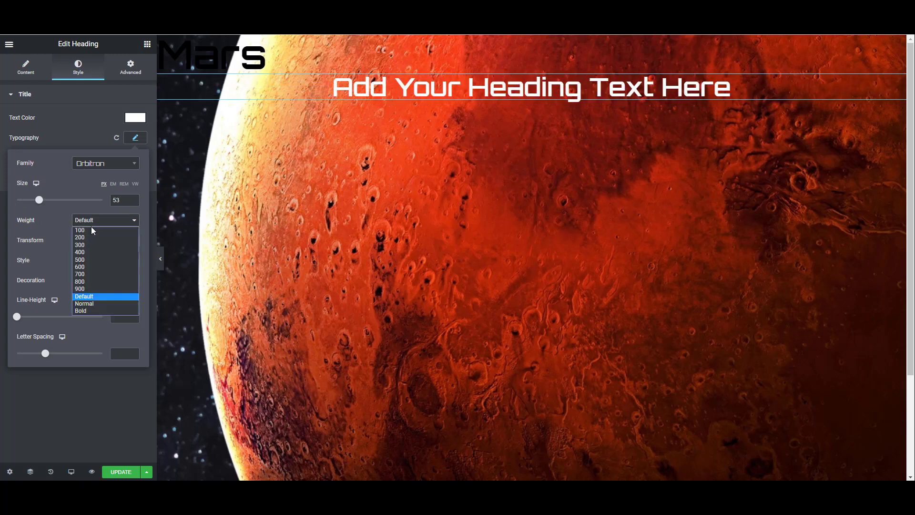
click(93, 238)
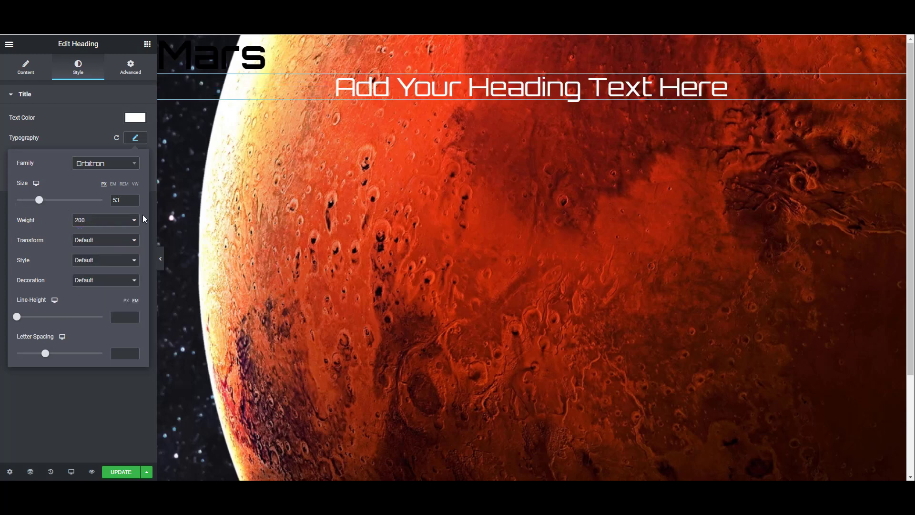
Step: Replace the placeholder title of the inner section's heading with Mars
click(26, 66)
drag(98, 127, 5, 132)
text(mar)
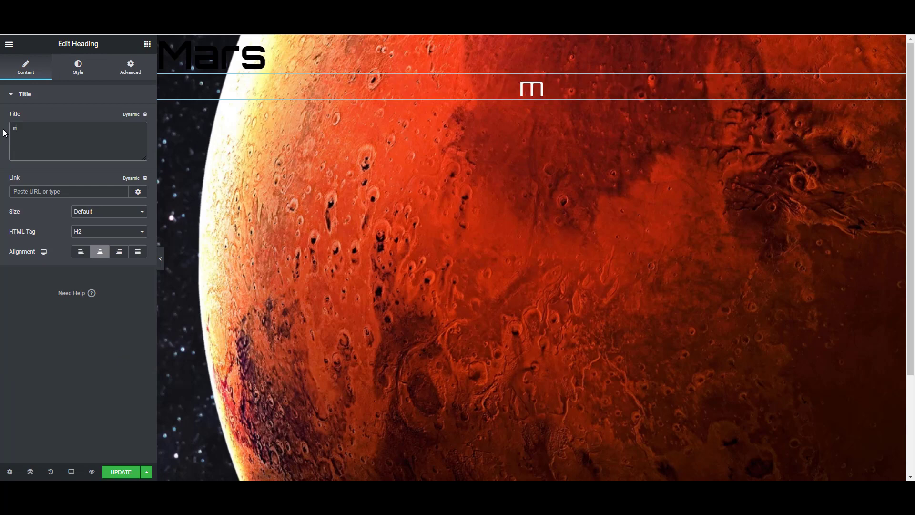
key(BackSpace)
key(BackSpace)
key(BackSpace)
text(Mars)
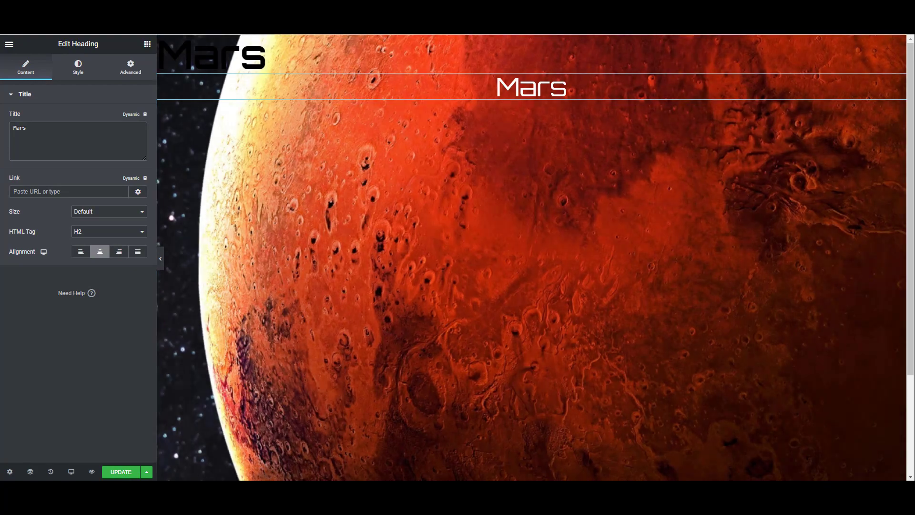
Step: Add a Text Editor widget below the inner section's heading and replace its placeholder with the description of Mars as the fourth planet
click(148, 44)
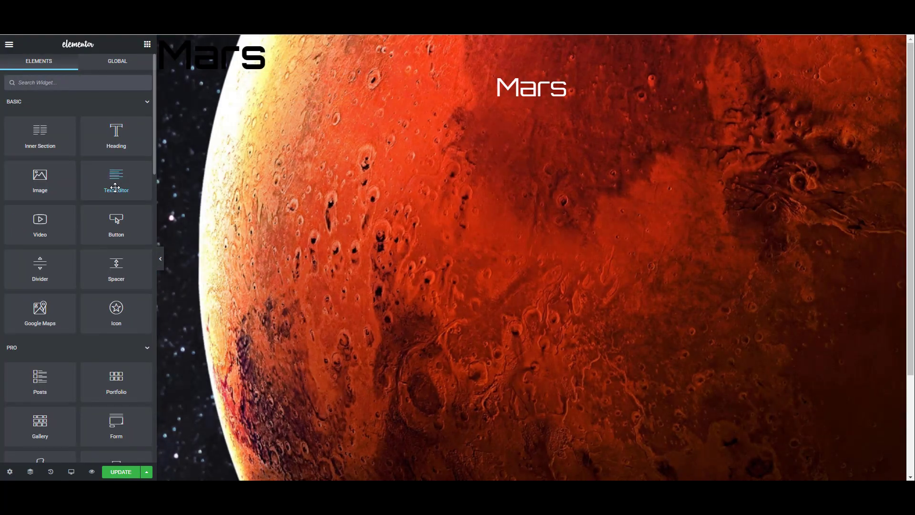
drag(115, 187, 494, 133)
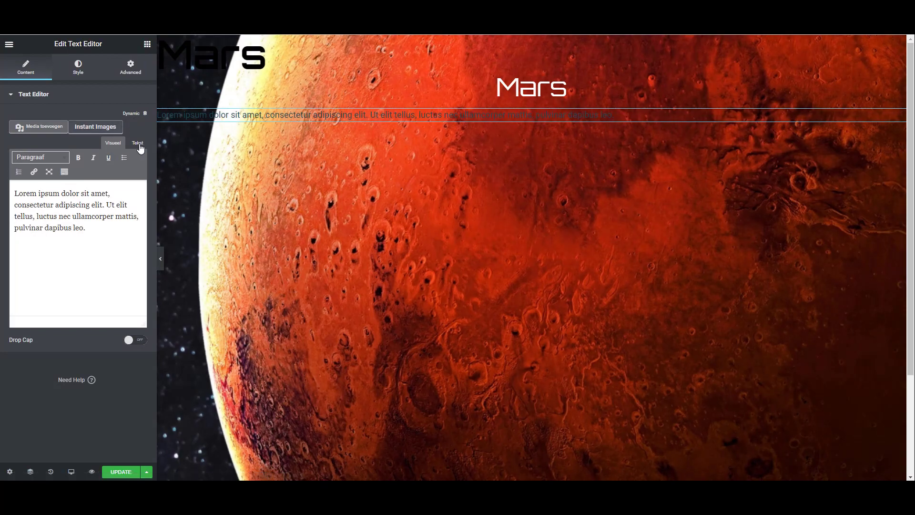
click(137, 143)
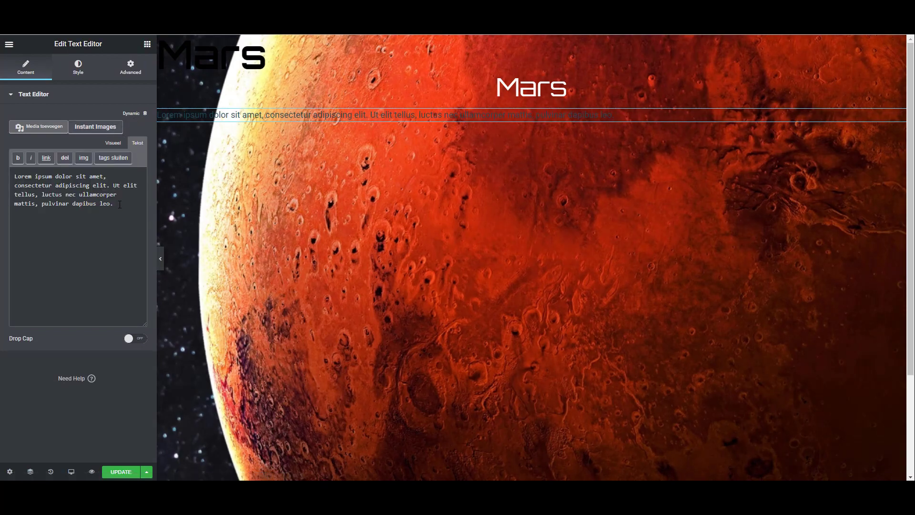
key(ctrl+a)
key(BackSpace)
text(Mars is the fourth planet from the Sun and the second-smallest planet in the Solar System after Mercury. In English, Mars carries a name of the Roman god of war and is often referred to as the 'Red Planet'. The latter refers to the effect of the iron oxide prevalent on Mars' surface, which gives it a reddish appearance distinctive among the astronomical bodies visible to the naked eye.)
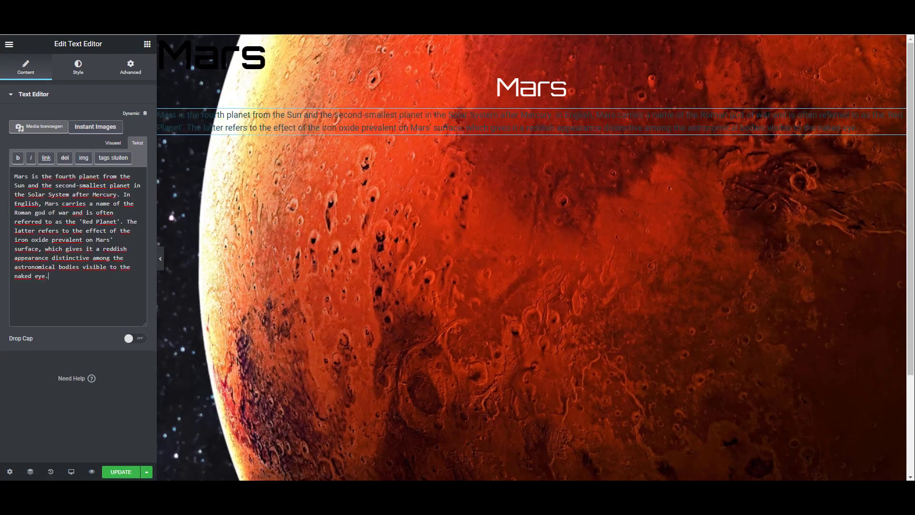
Step: Set the text color of the Mars description to white
click(78, 67)
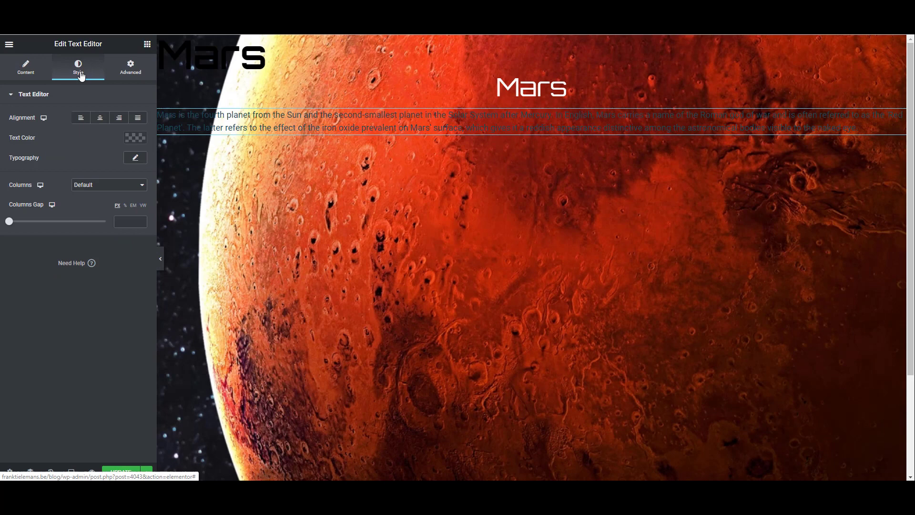
click(101, 118)
click(134, 138)
click(36, 172)
click(101, 119)
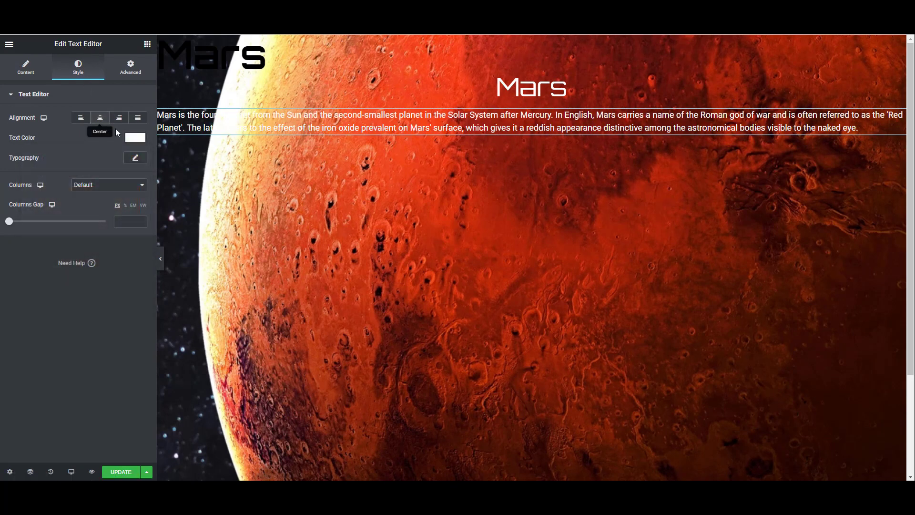
Step: Style the Mars description with the Raleway font family at a size of 1 em
click(134, 158)
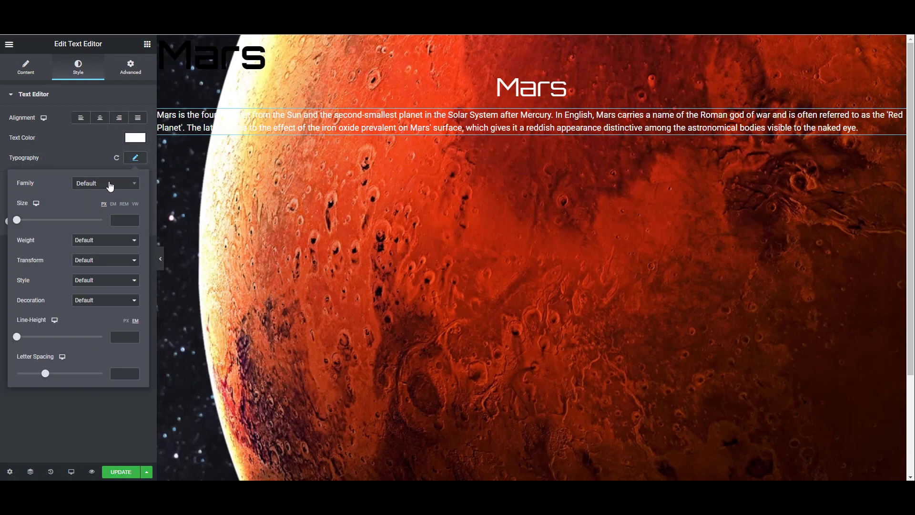
click(109, 183)
text(rae)
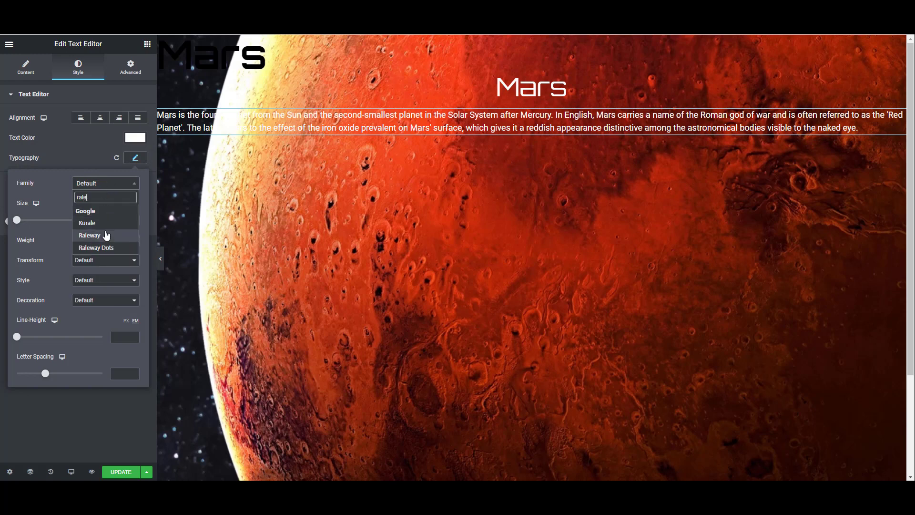
click(102, 235)
click(116, 205)
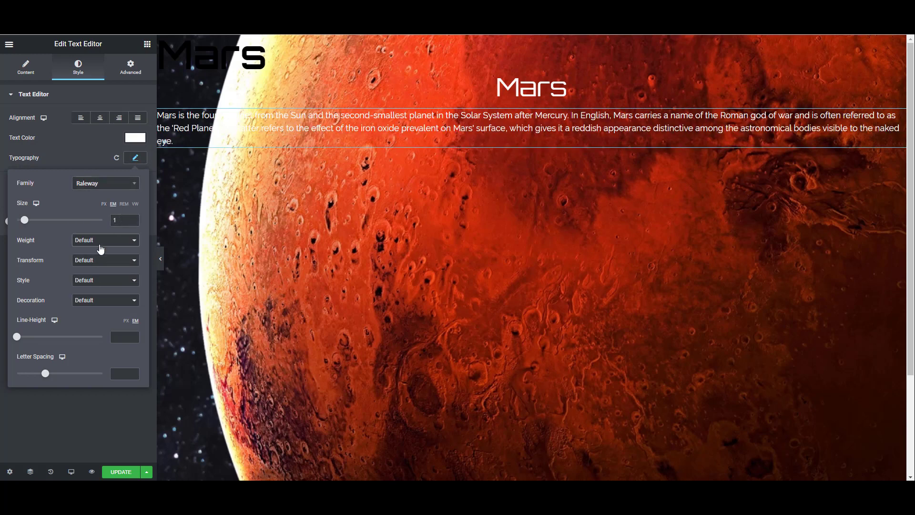
Step: Place a centered Button widget below the Mars description and label it Explore
click(147, 43)
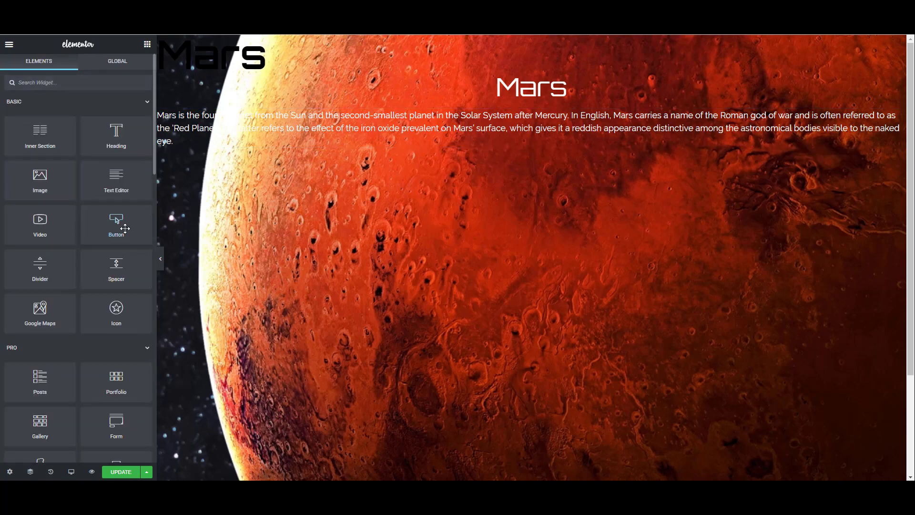
drag(117, 226, 492, 162)
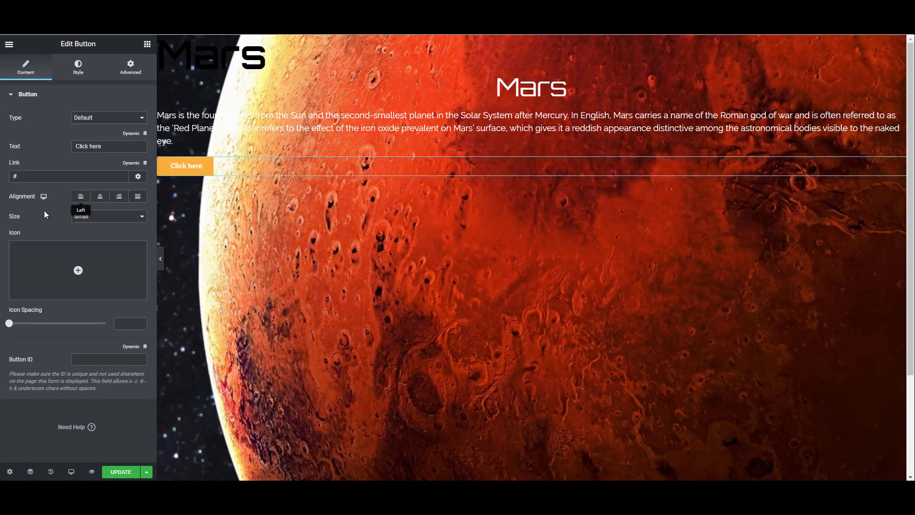
click(101, 196)
drag(110, 146, 2, 144)
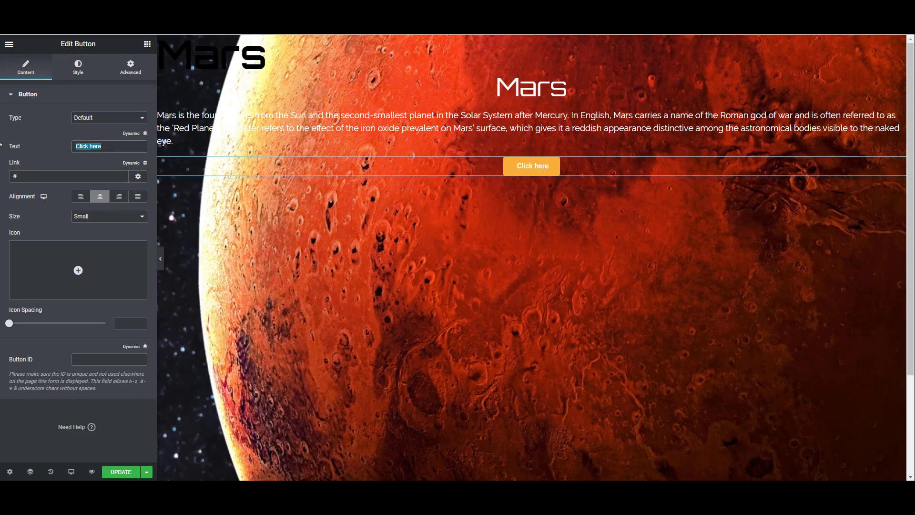
text(Explore)
Step: Give the Explore button a solid border with unlinked widths, using 2 px for the bottom edge only
click(78, 67)
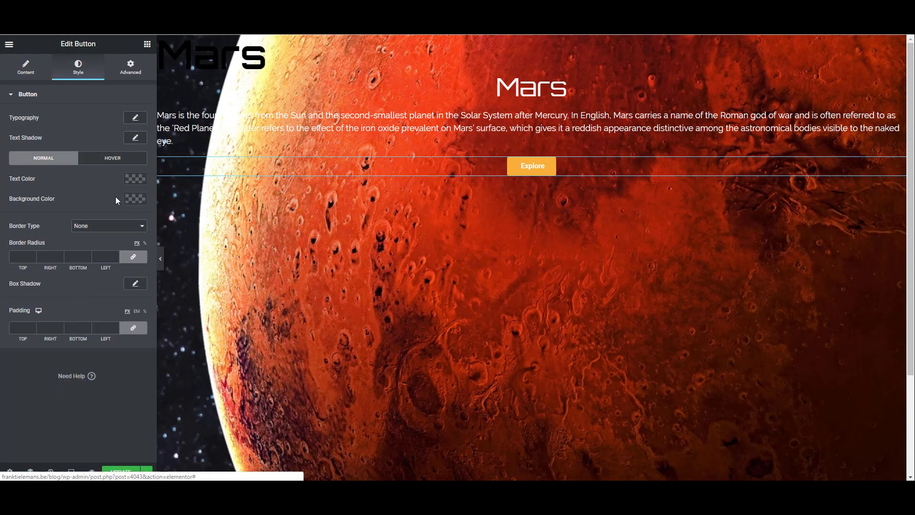
click(114, 226)
click(115, 244)
click(133, 263)
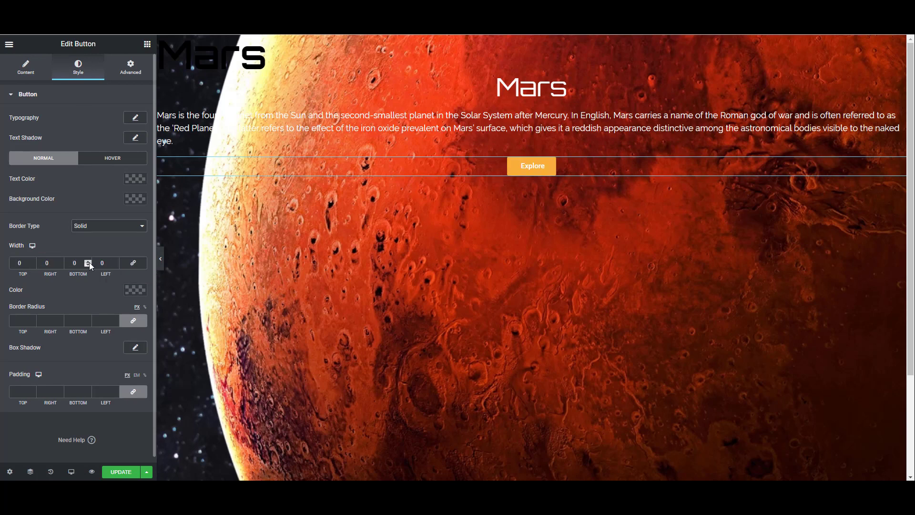
click(89, 261)
click(89, 262)
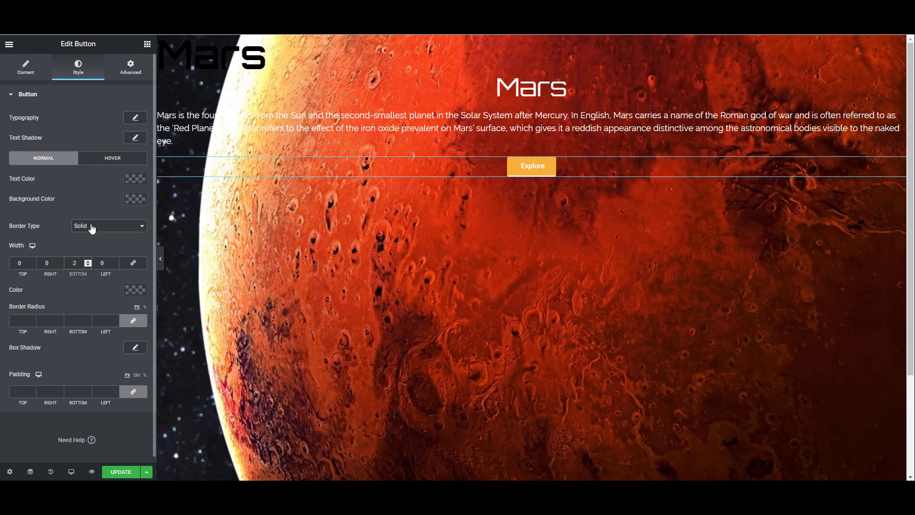
Step: Make the Explore button's normal background fully transparent and its hover background a mostly transparent white
click(131, 198)
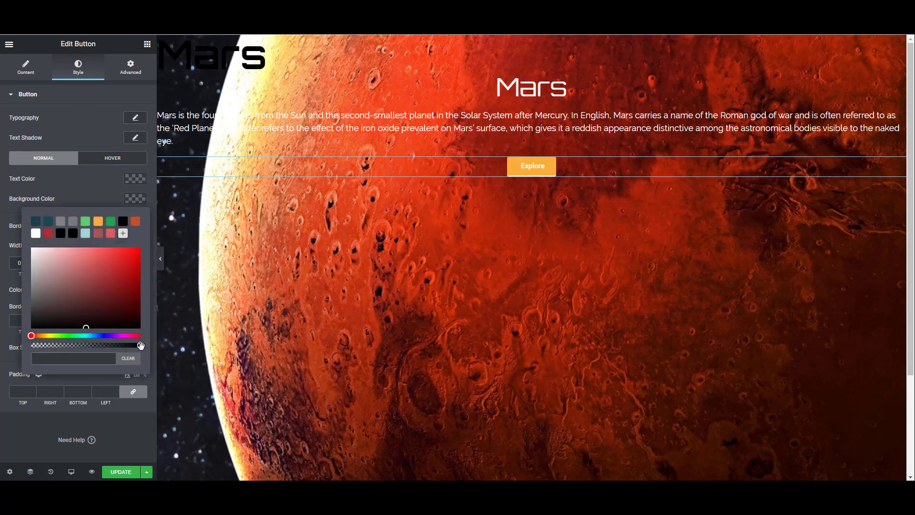
drag(140, 345, 31, 345)
click(122, 160)
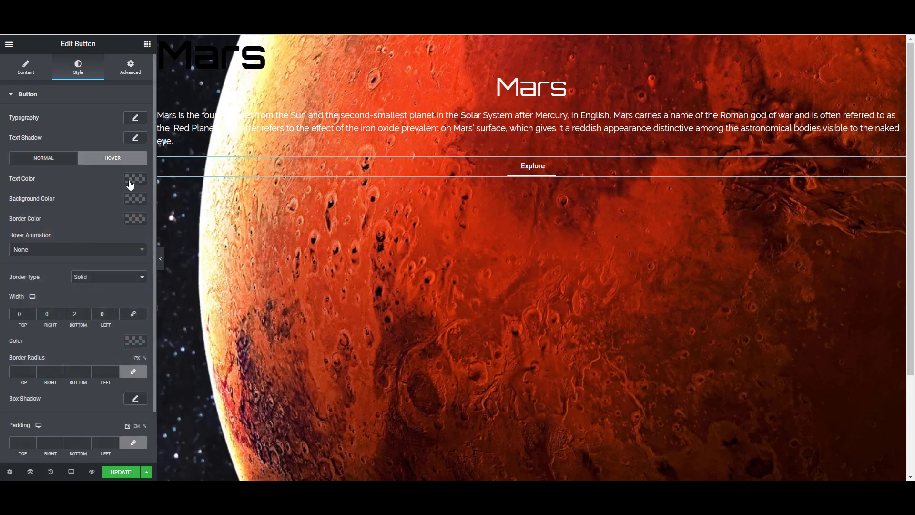
click(136, 199)
click(36, 233)
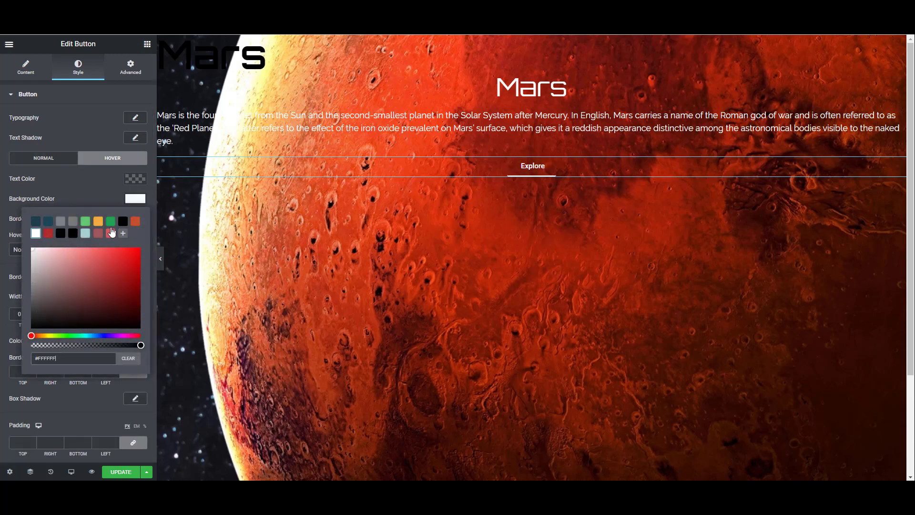
drag(140, 345, 47, 345)
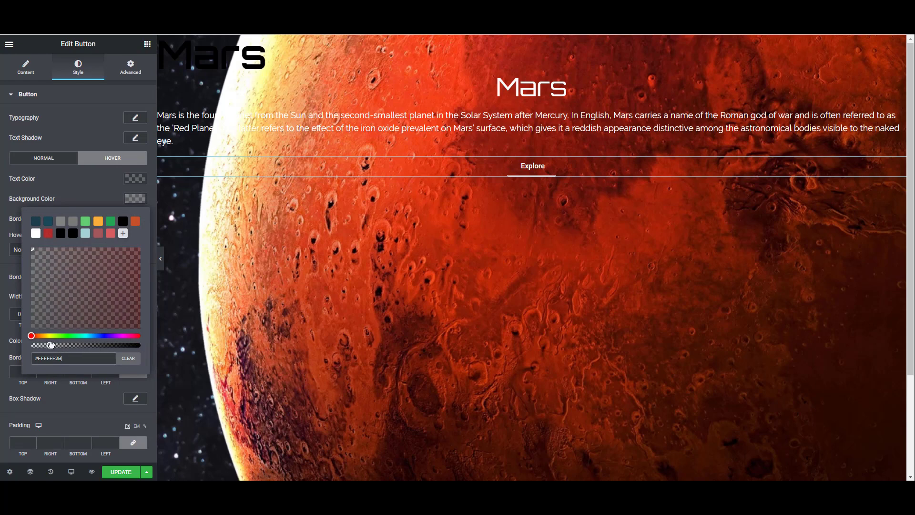
click(135, 200)
Step: Apply the Skew hover animation to the Explore button and update the page
click(89, 253)
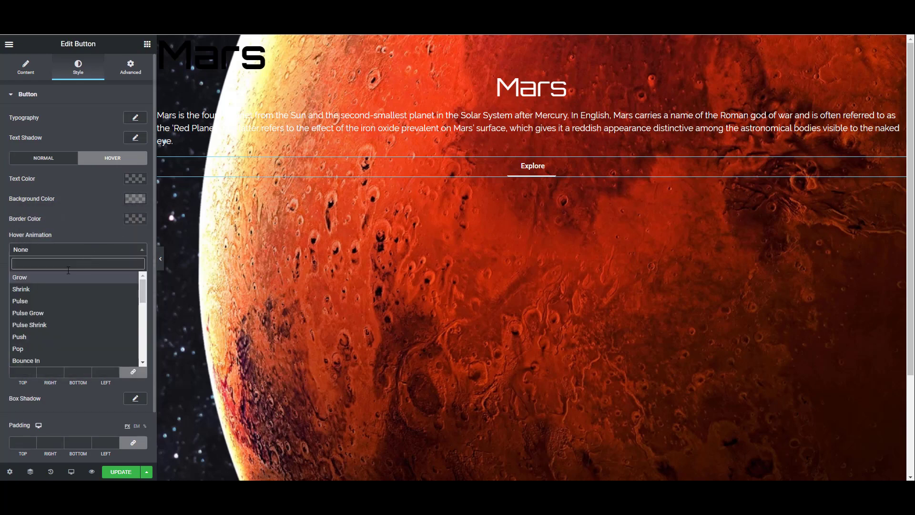
scroll(62, 310, down, 5)
scroll(62, 309, up, 3)
key(Return)
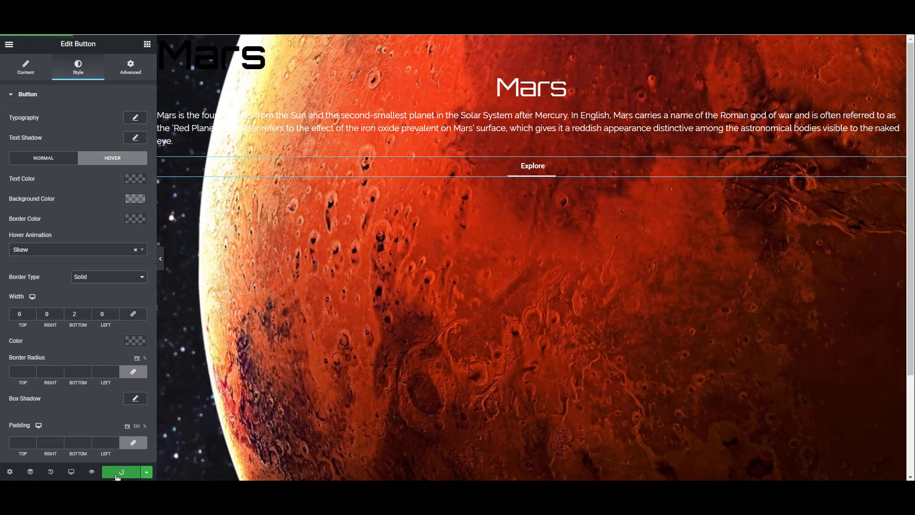
click(117, 473)
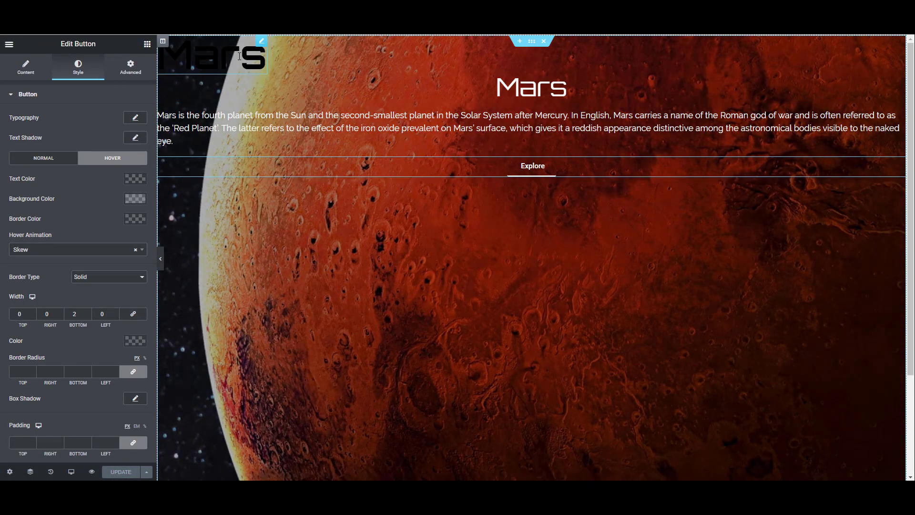
Step: Set the text color of the large outer Mars heading to white
right_click(238, 58)
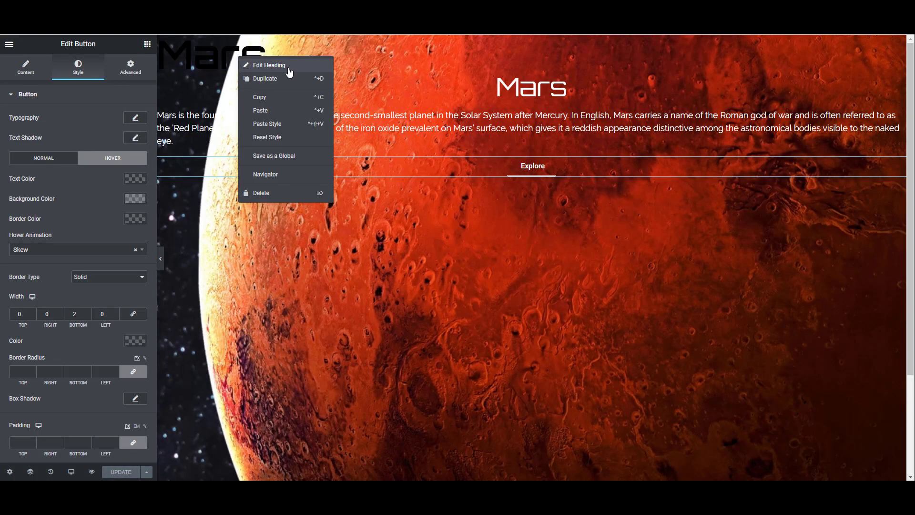
click(260, 66)
click(80, 68)
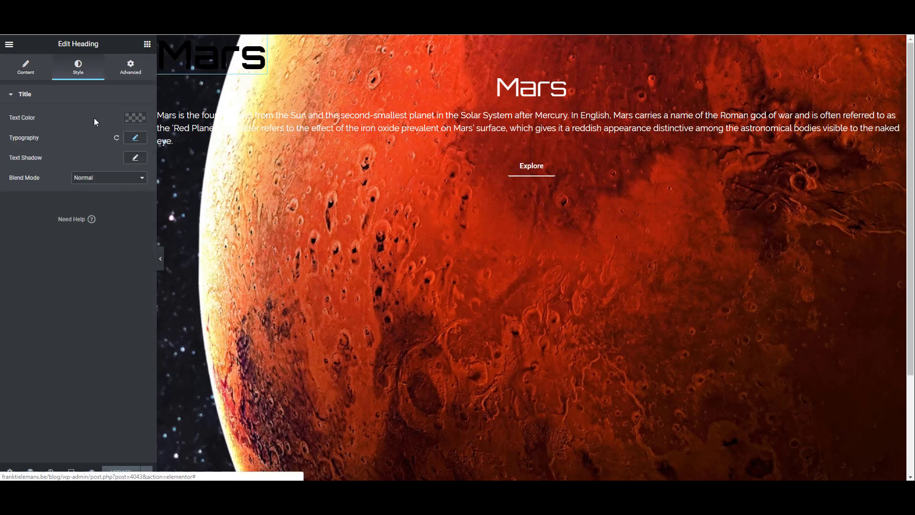
click(135, 117)
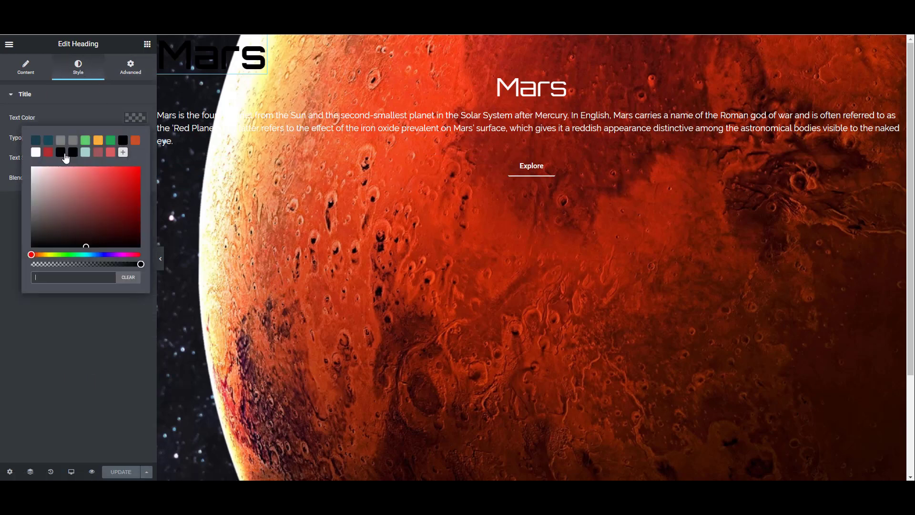
click(36, 152)
click(142, 118)
Step: Increase the outer Mars heading's font size to 110 px
click(136, 138)
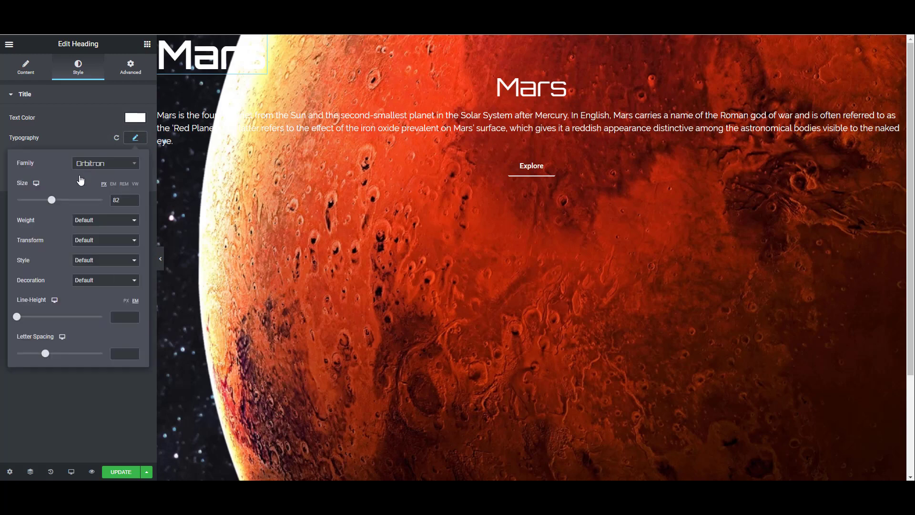
drag(53, 204, 66, 204)
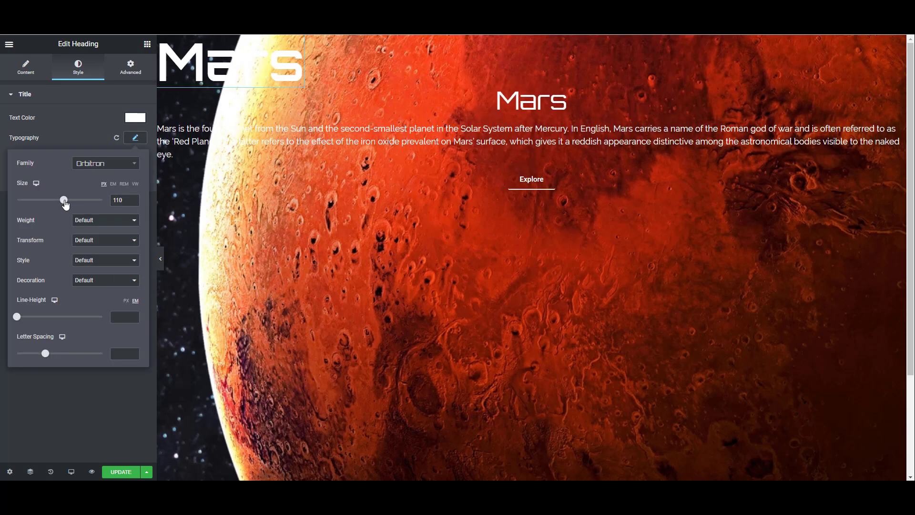
click(135, 139)
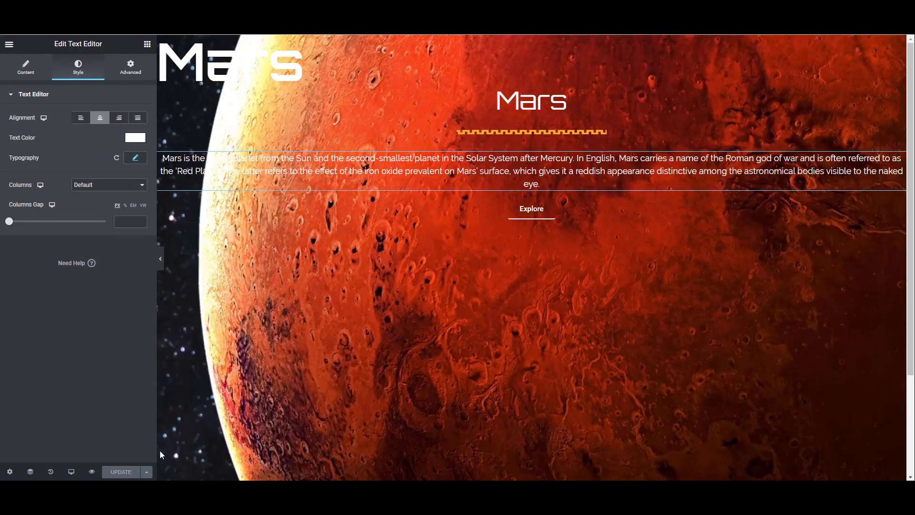
Step: Open the Navigator and rename the main section to flexpanels
click(30, 471)
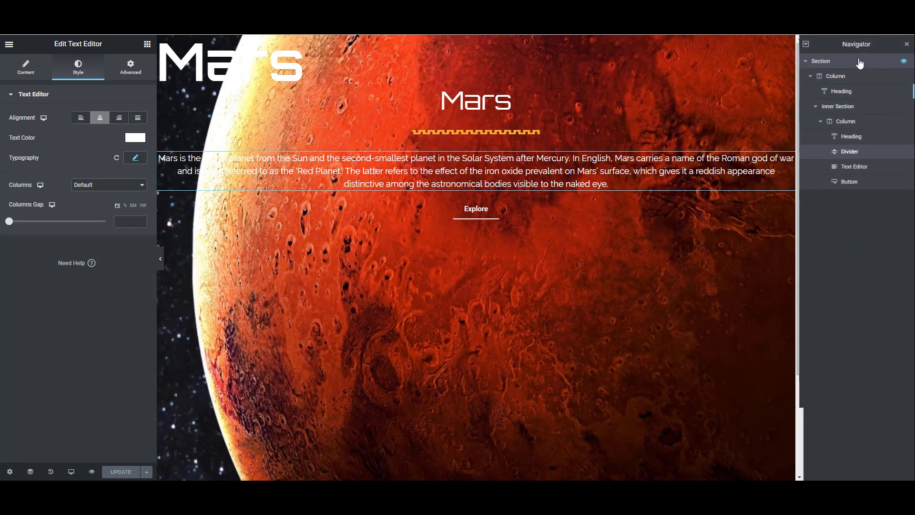
click(858, 62)
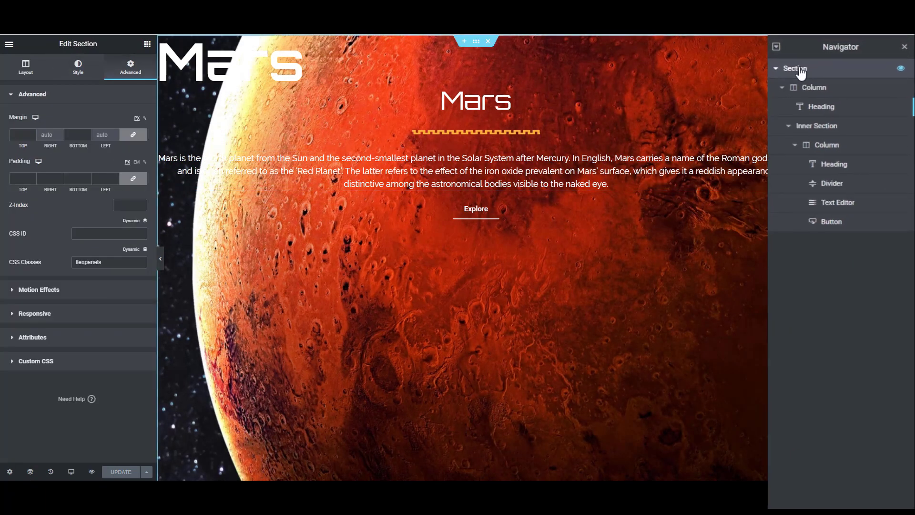
double_click(820, 61)
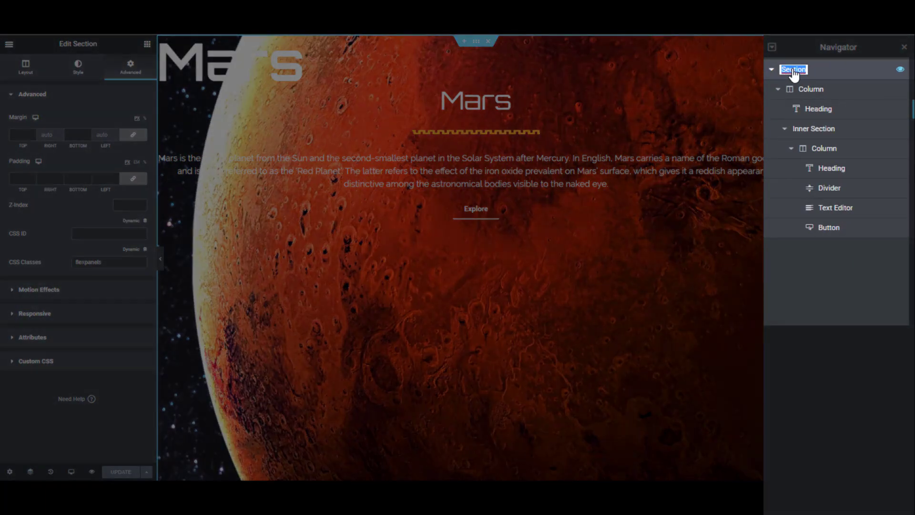
text(flexpanels)
key(Return)
Step: Rename the main section's column to flexpanel in the Navigator
double_click(815, 93)
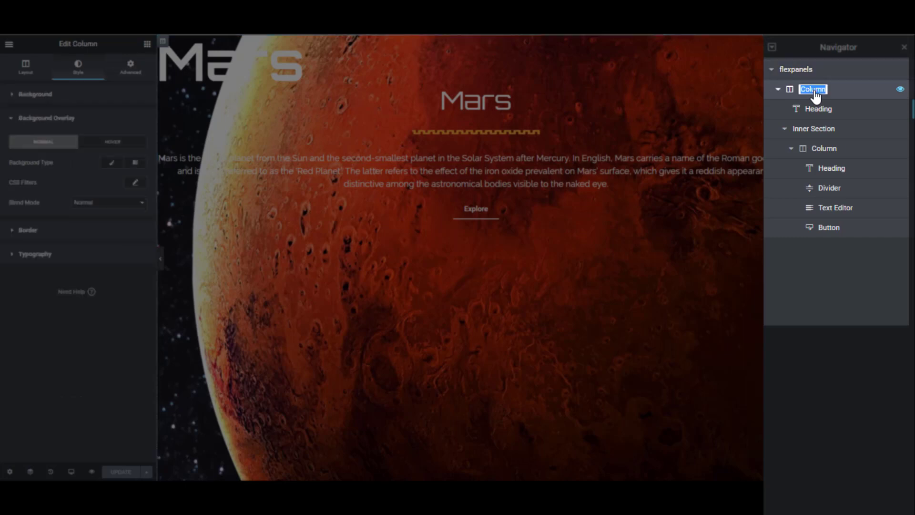
text(flexpanel)
key(Return)
Step: Rename the column's outer heading to flexpanel__title in the Navigator
double_click(816, 110)
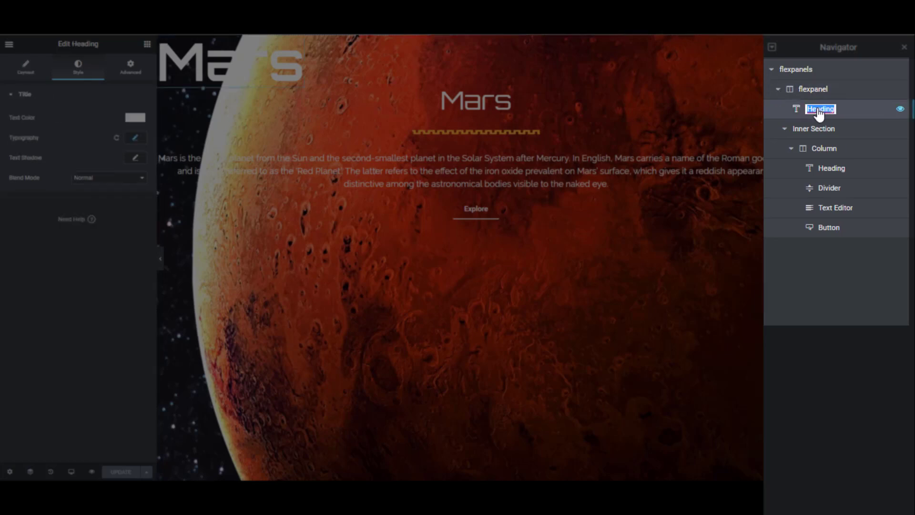
text(flexpanel__title)
key(Return)
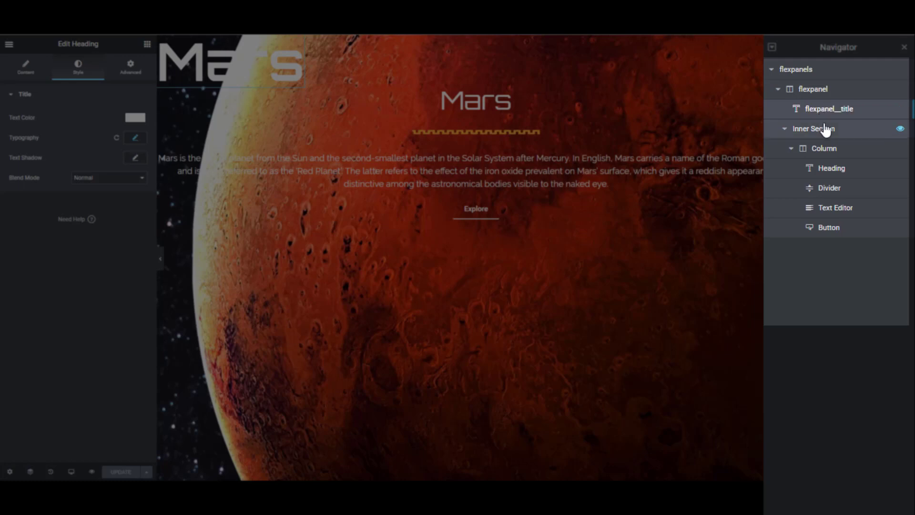
Step: Rename the inner section to flexpanel__content in the Navigator and collapse the flexpanel column's tree
double_click(817, 135)
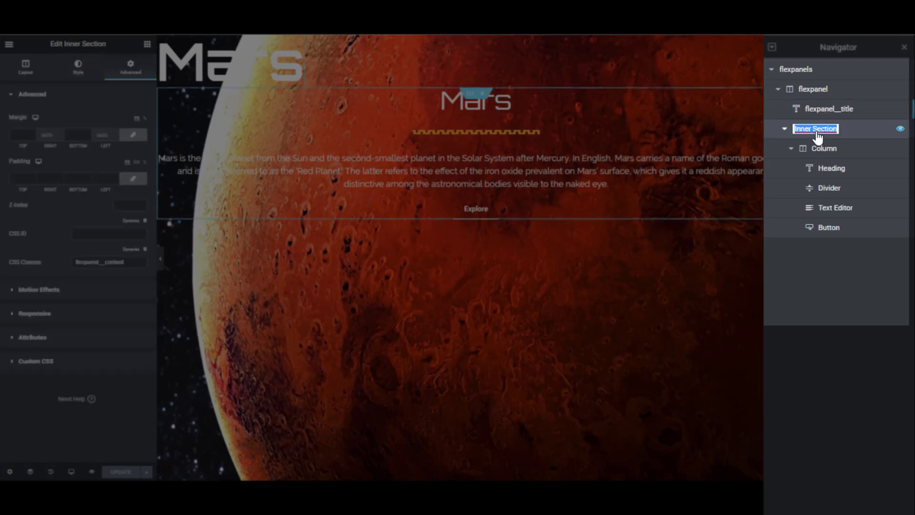
text(flexpanel)
key(BackSpace)
text(nel)
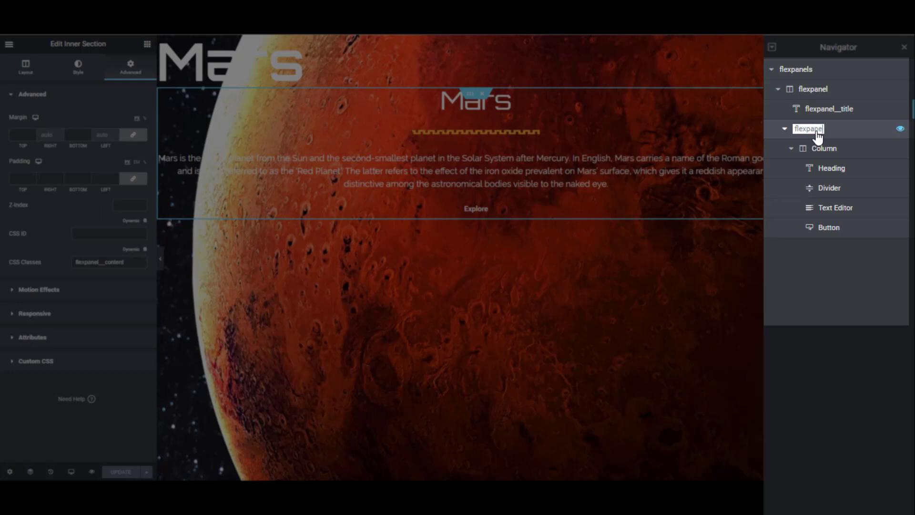
text(__content)
key(Return)
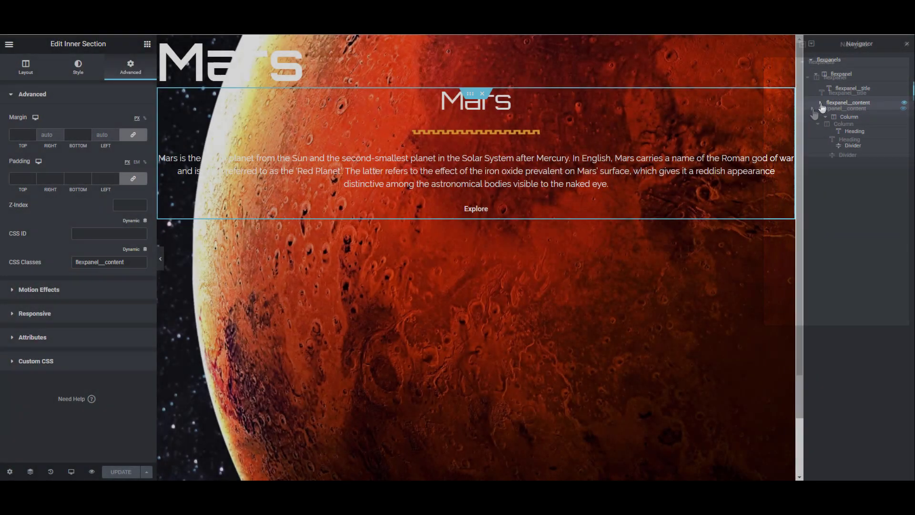
click(821, 102)
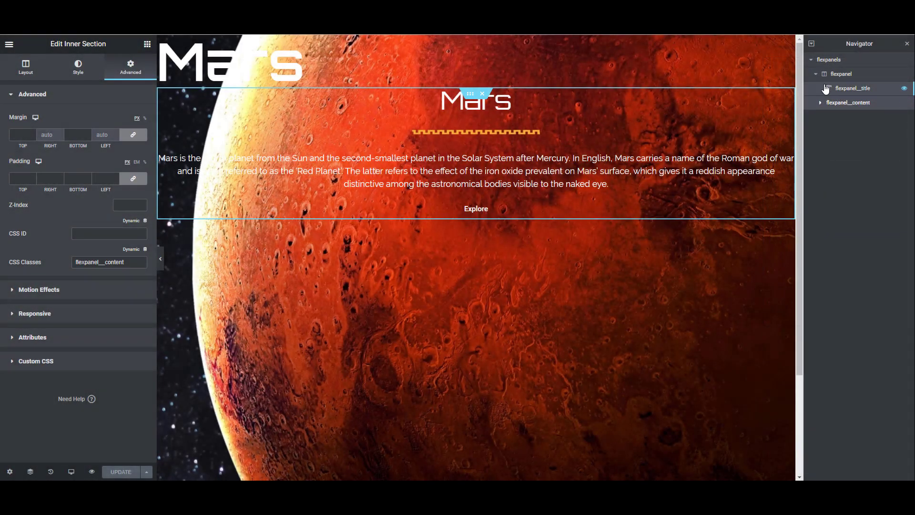
click(815, 74)
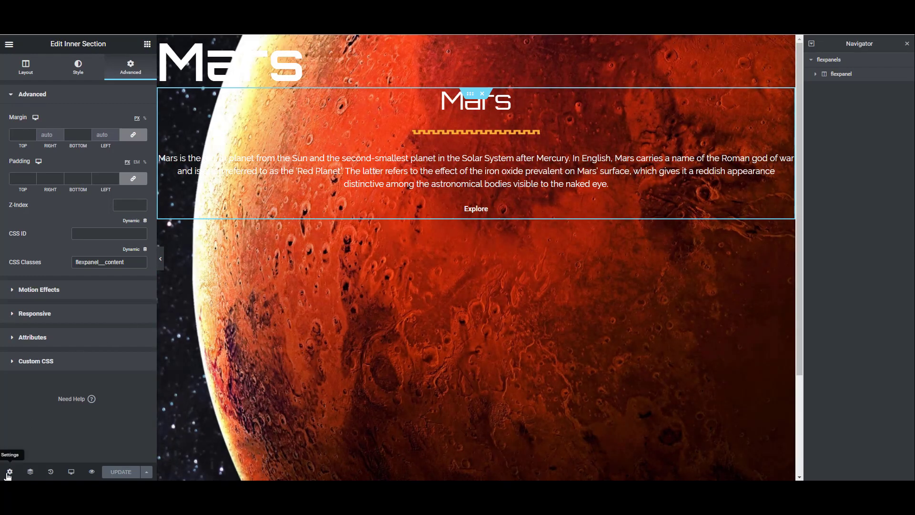
Step: Paste the copied no-mobile-version flexpanel code into the page settings' custom CSS
click(10, 472)
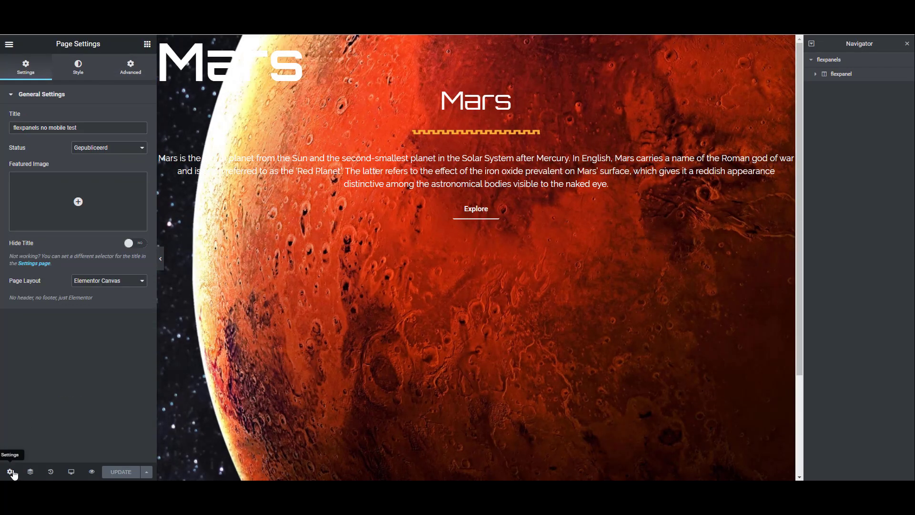
click(129, 68)
click(72, 138)
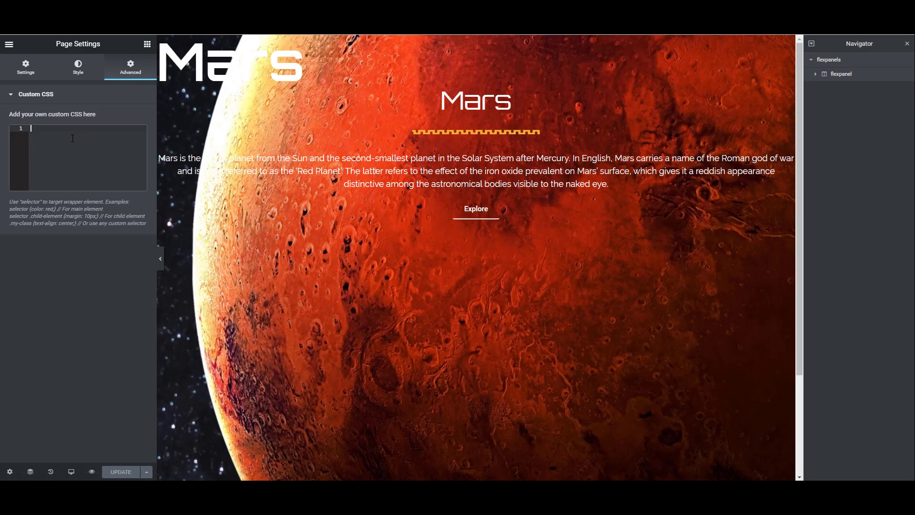
key(ctrl+v)
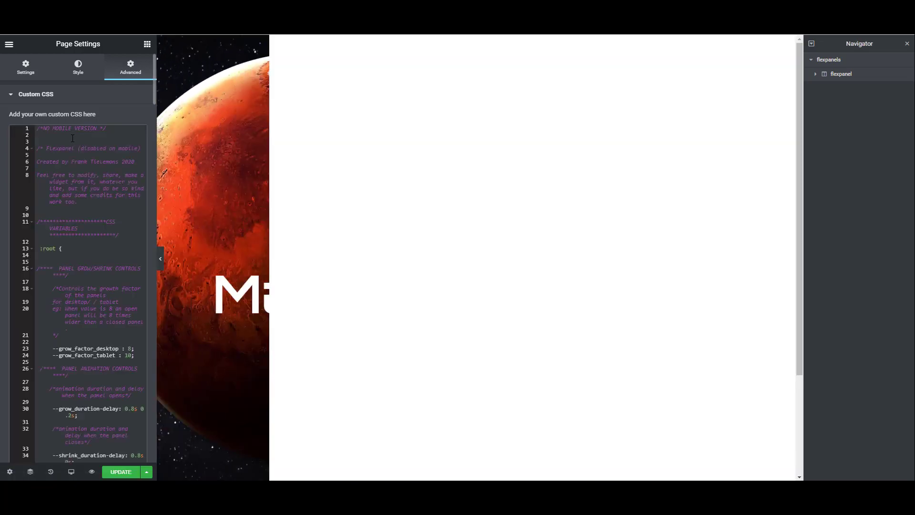
mouse_move(347, 248)
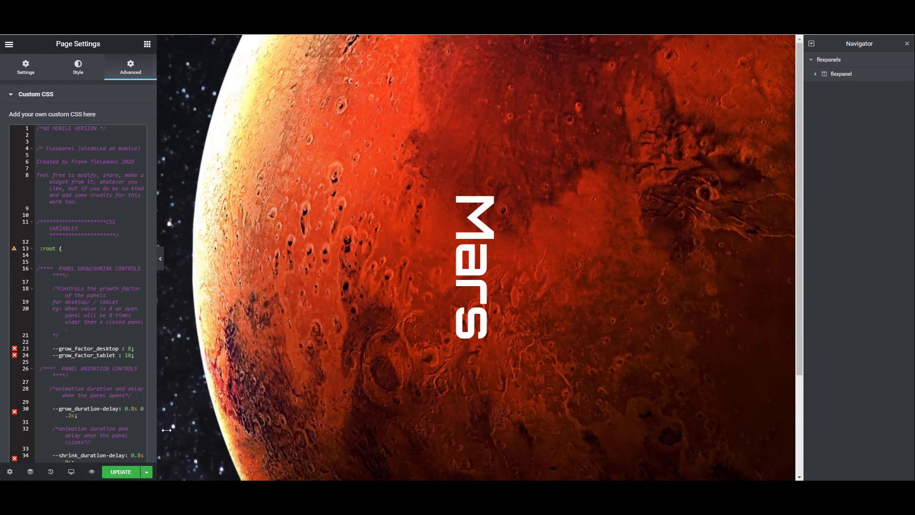
Step: Duplicate the Mars flexpanel column three times to make four panels
mouse_move(204, 94)
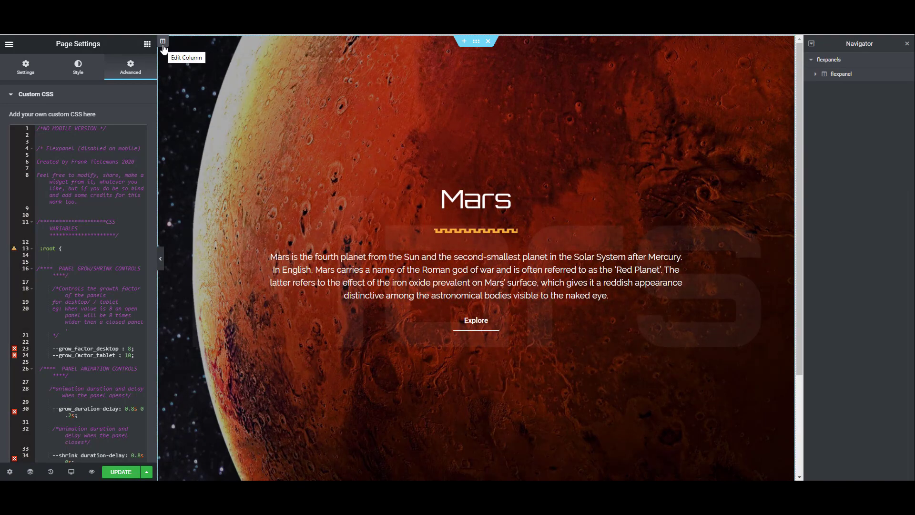
right_click(163, 48)
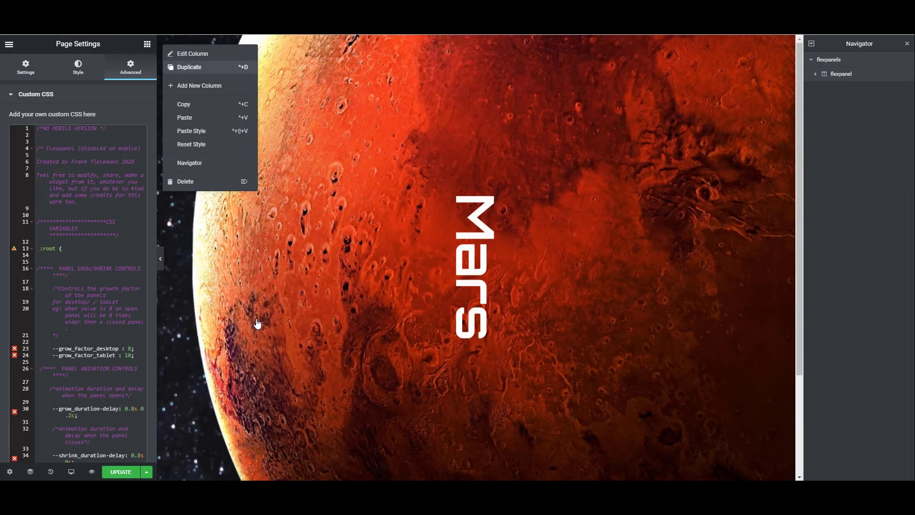
key(ctrl+d)
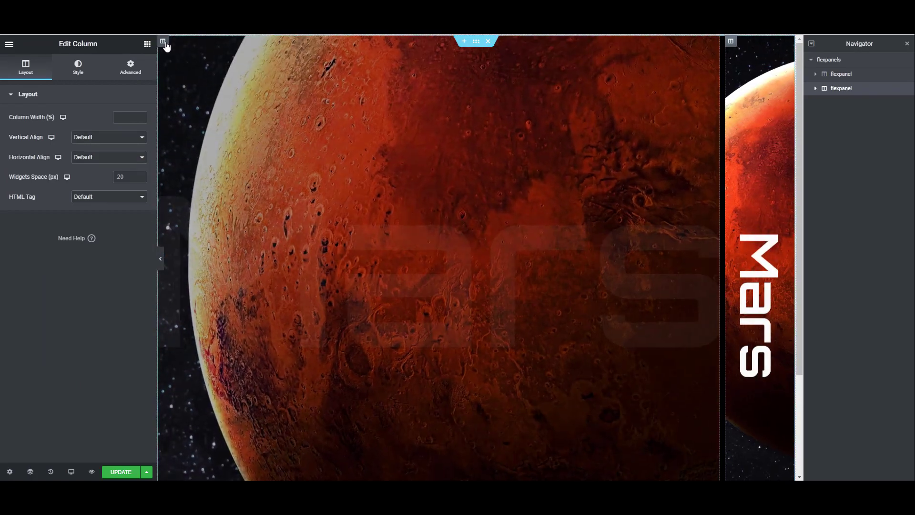
right_click(165, 43)
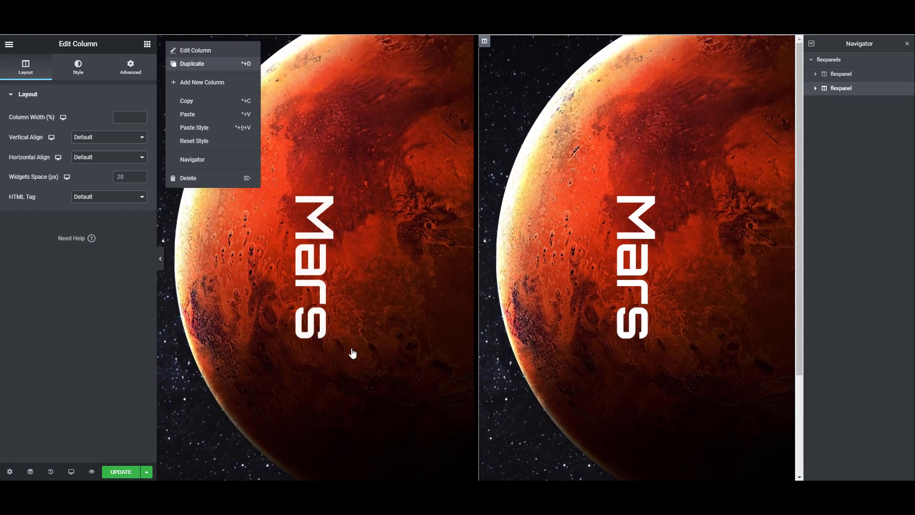
key(ctrl+d)
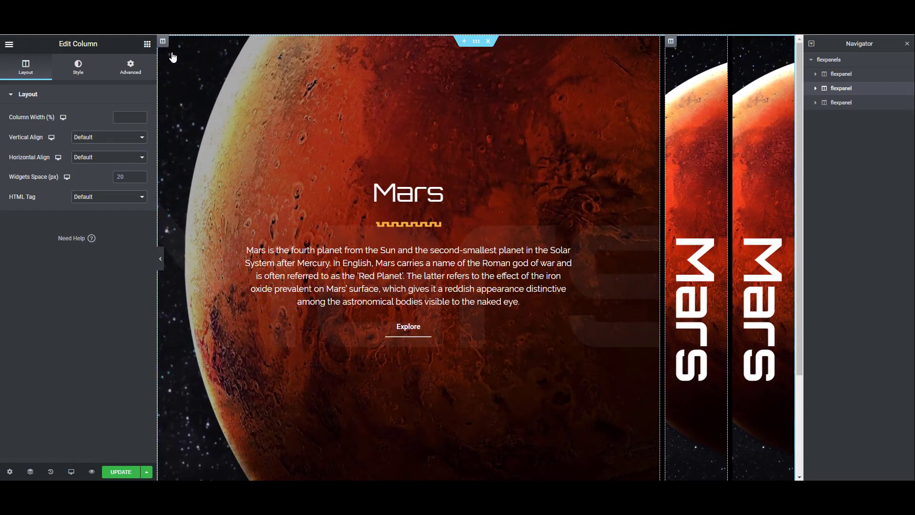
right_click(163, 44)
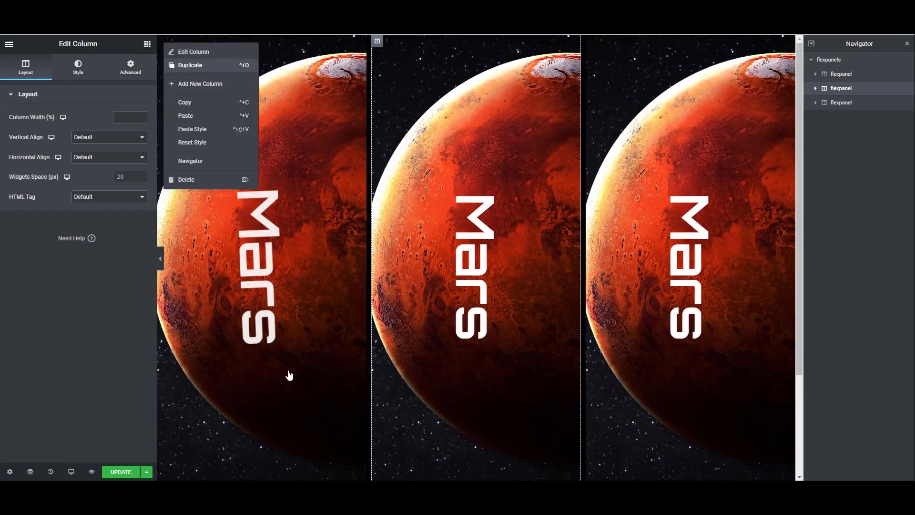
key(ctrl+d)
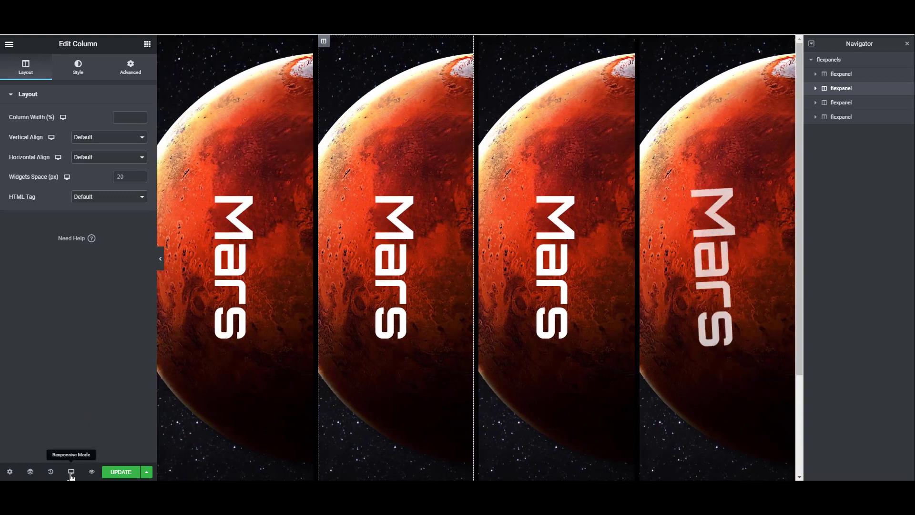
Step: Preview the panels in the tablet and mobile responsive modes, looking through the stacked mobile layout
mouse_move(71, 472)
click(47, 432)
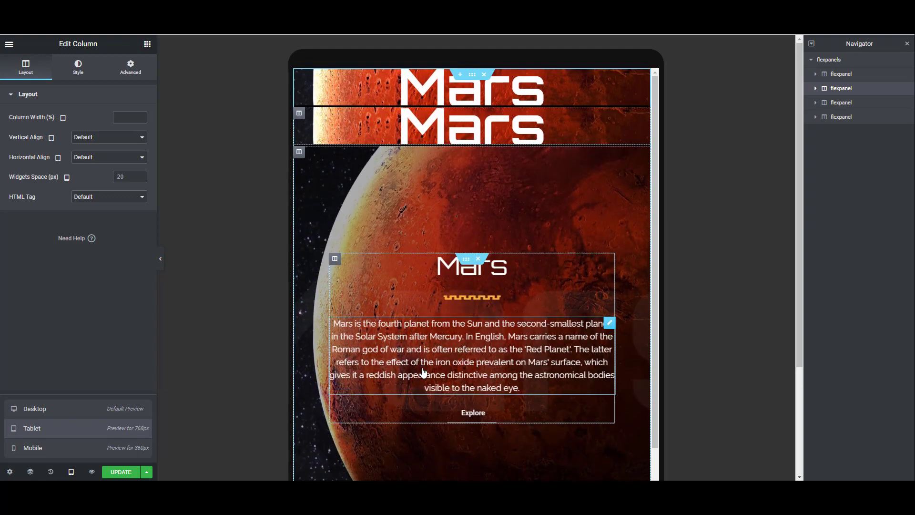
click(65, 449)
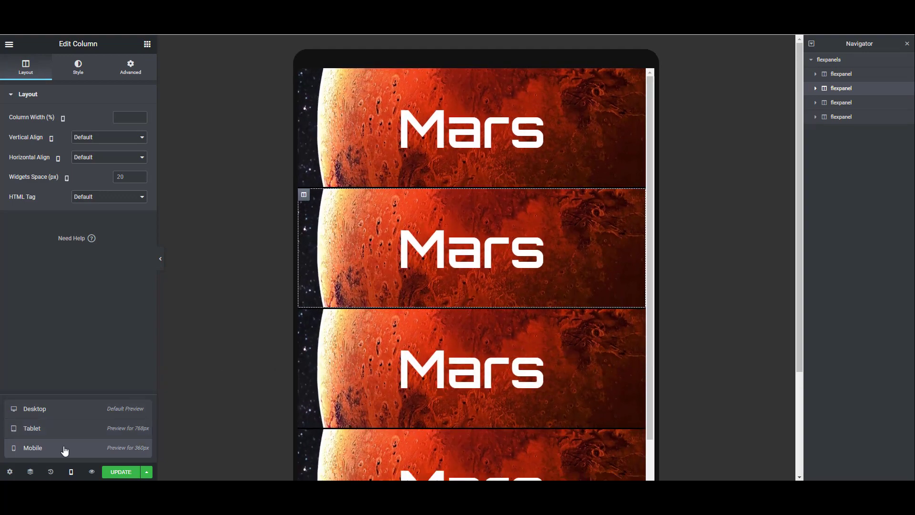
scroll(447, 216, down, 5)
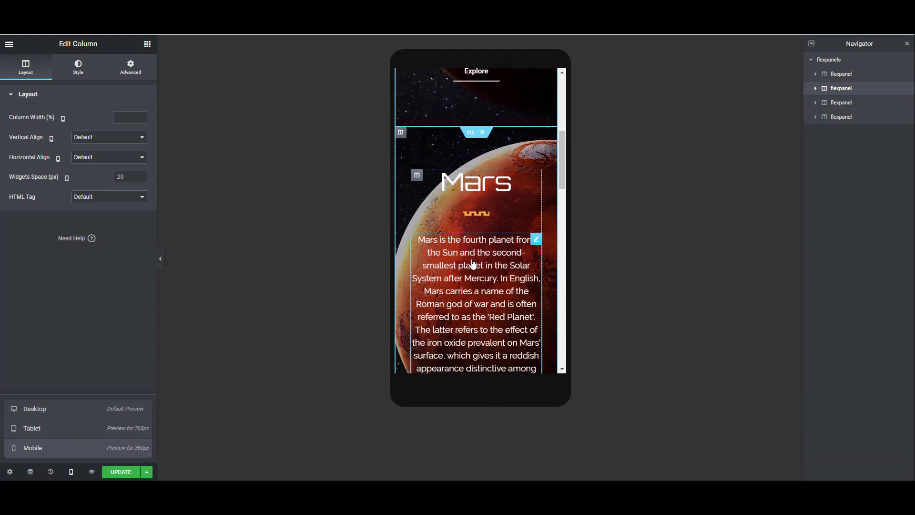
scroll(472, 264, down, 6)
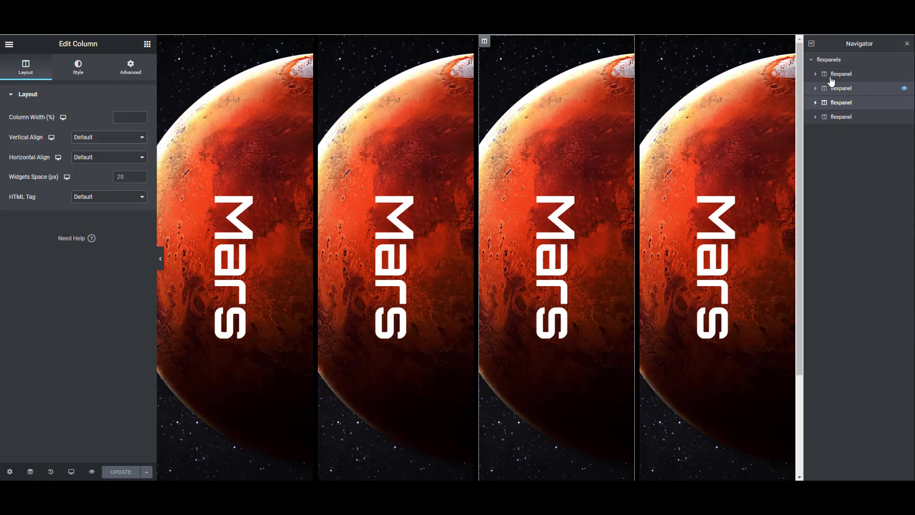
Step: Replace the second panel's background image with earth.jpg from the media library
click(831, 84)
click(815, 89)
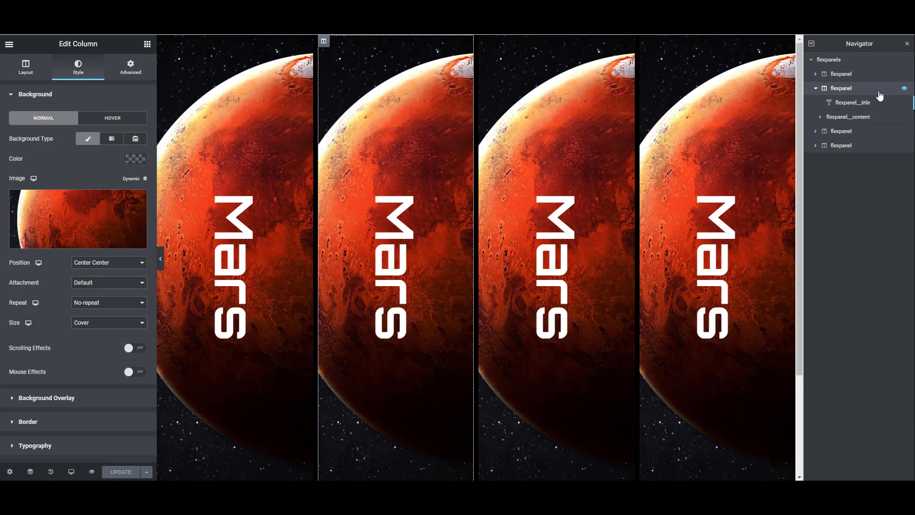
click(67, 214)
click(274, 143)
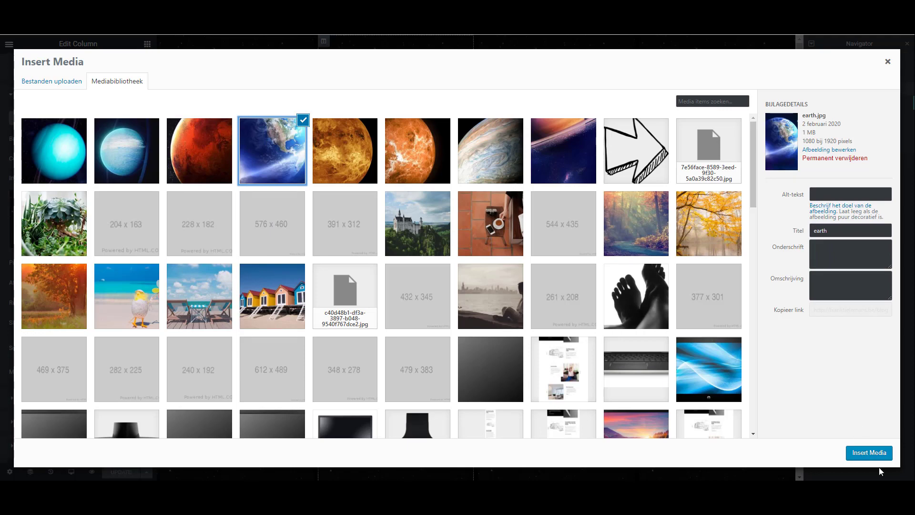
click(870, 454)
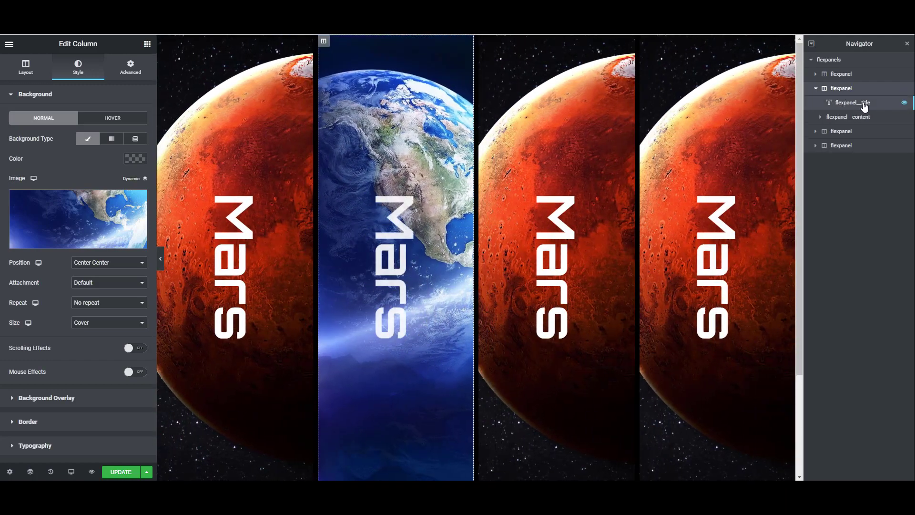
Step: Change the second panel's flexpanel__title heading text to Earth
click(863, 106)
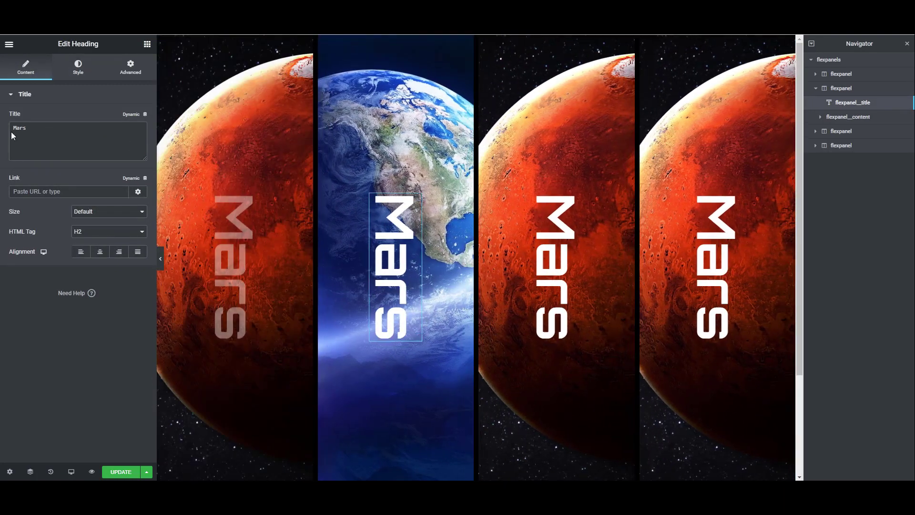
double_click(19, 127)
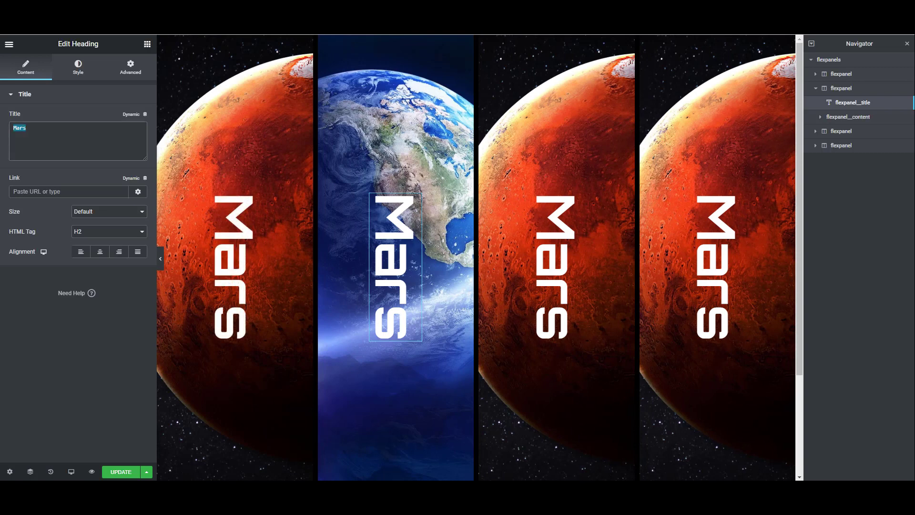
text(Earth)
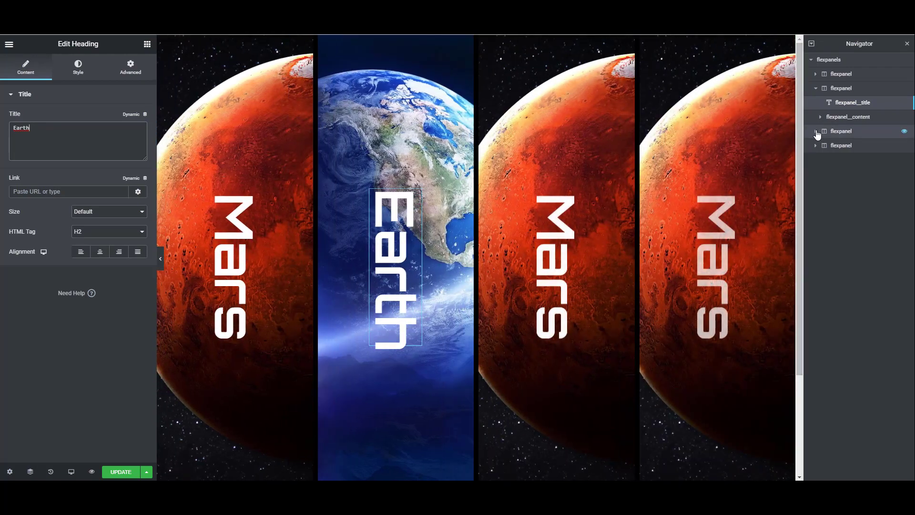
Step: Change the third panel's flexpanel__title heading text to Mercury
click(816, 132)
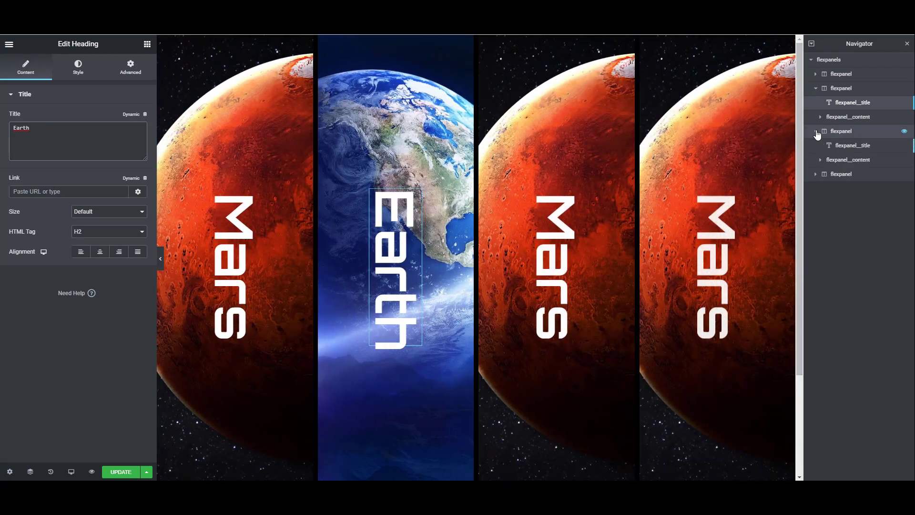
click(851, 145)
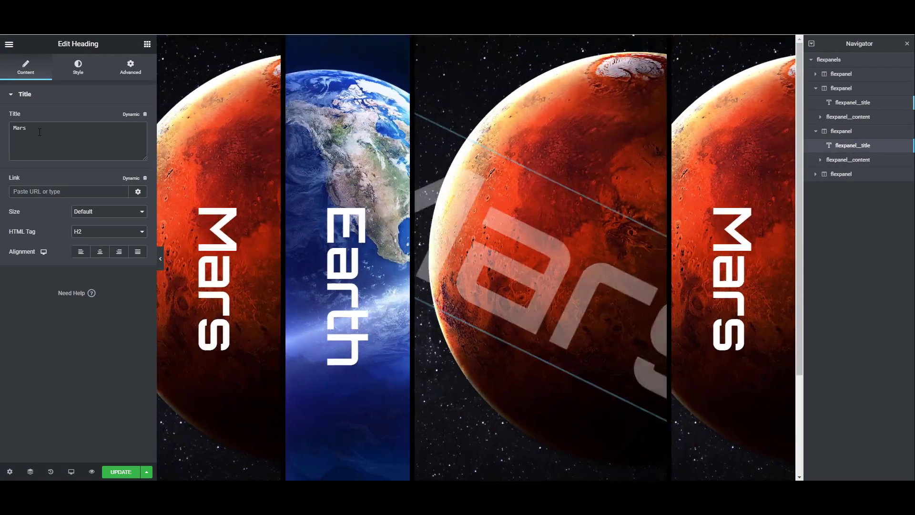
double_click(23, 128)
text(Mercu)
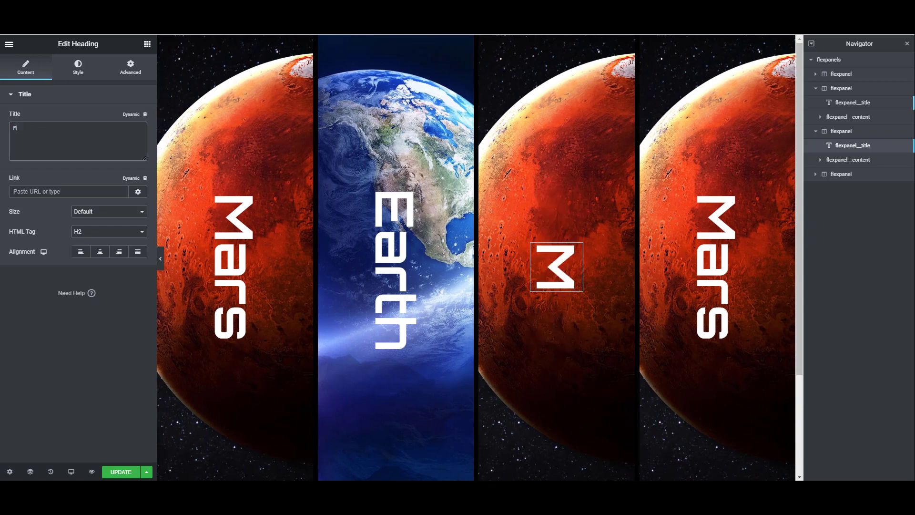
text(ry)
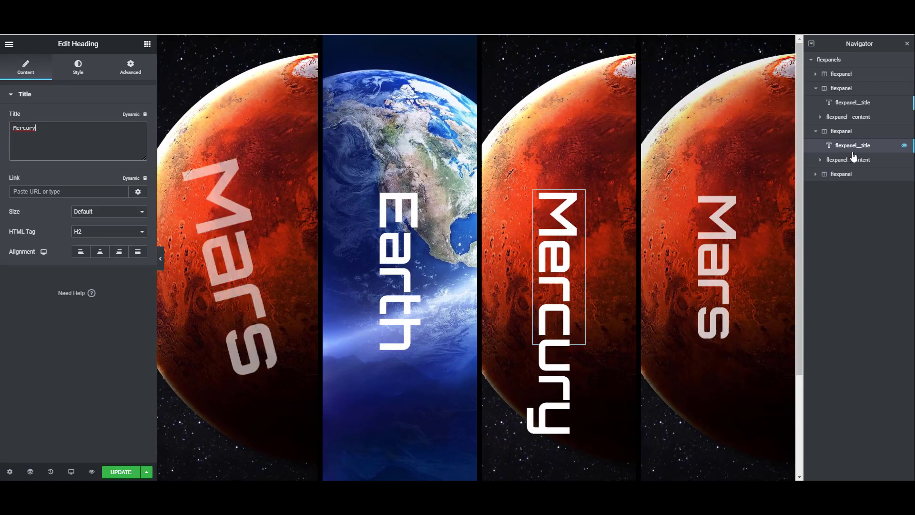
Step: Change the fourth panel's flexpanel__title heading text to Venus, with a capital V
click(815, 174)
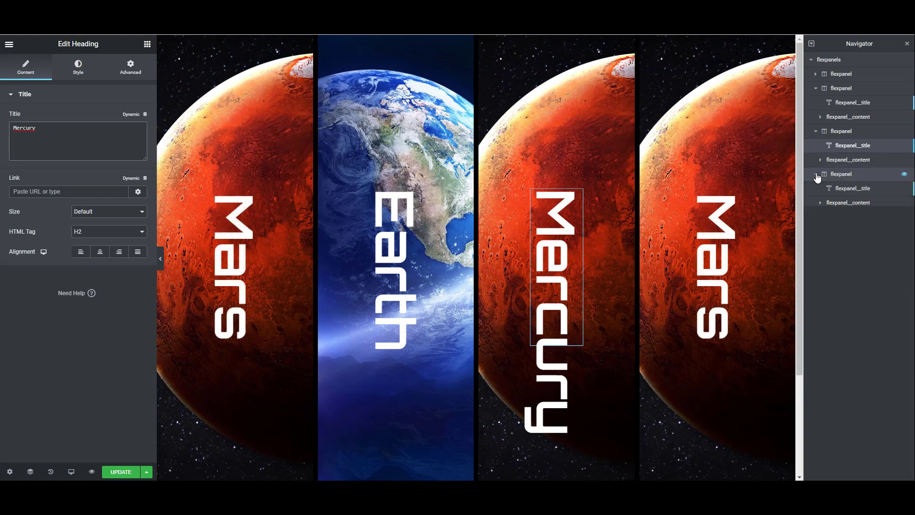
click(856, 189)
double_click(20, 128)
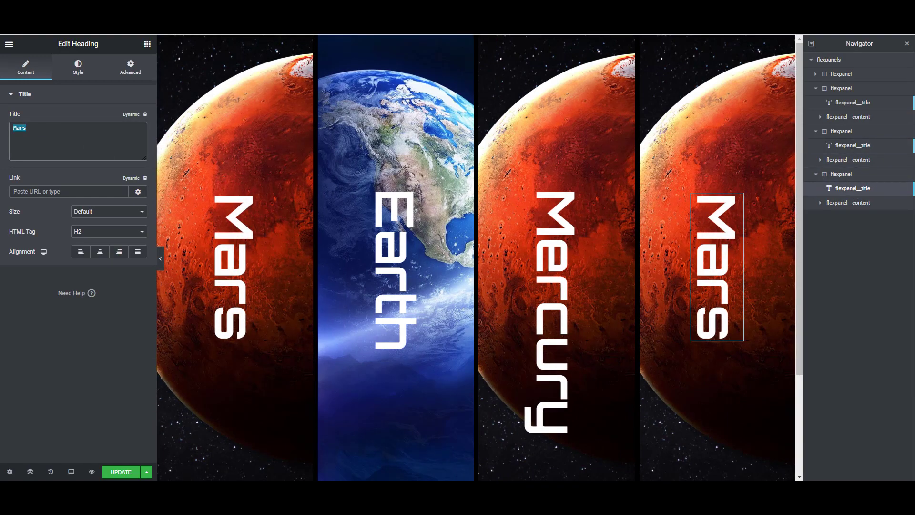
text(venus)
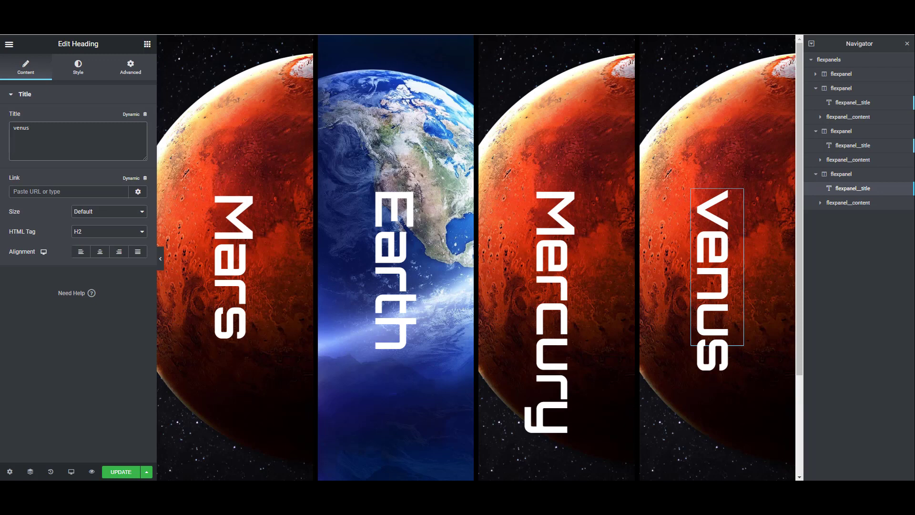
key(BackSpace)
key(BackSpace)
key(BackSpace)
key(BackSpace)
key(BackSpace)
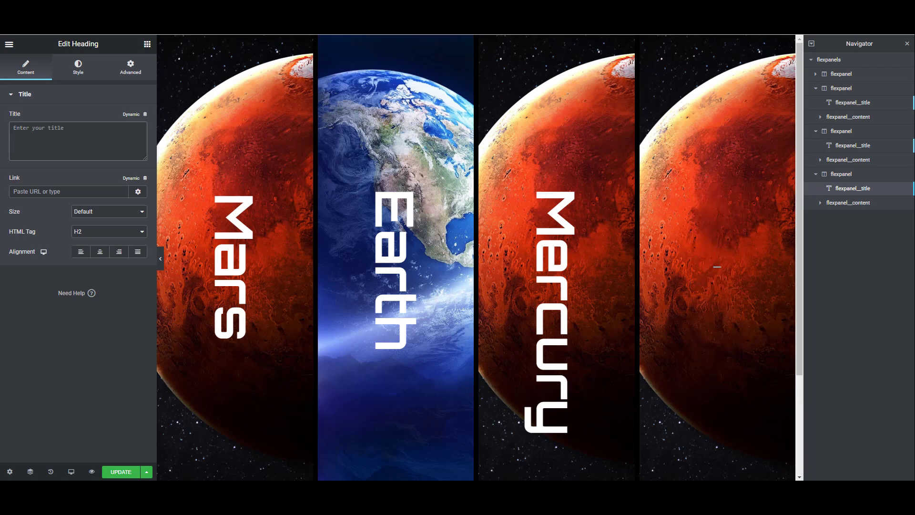
text(Venus)
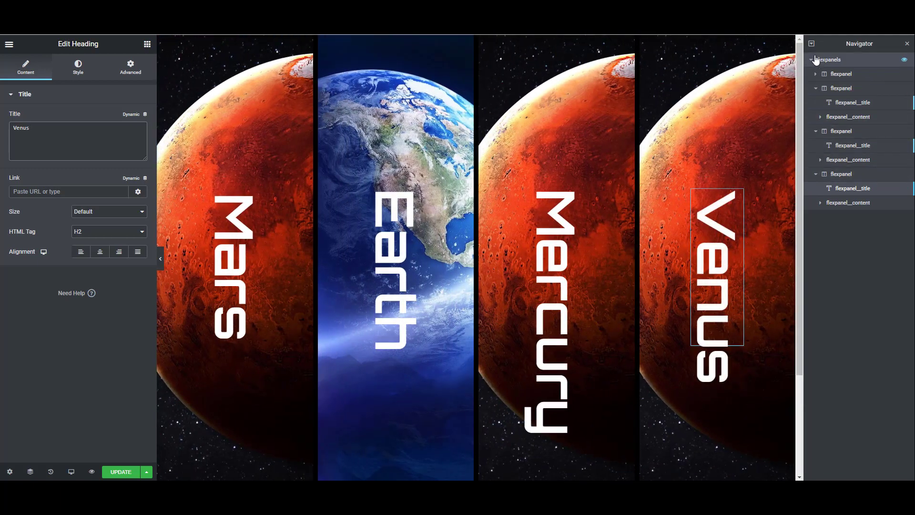
Step: Change the heading inside the second panel's flexpanel__content section to Earth
click(812, 44)
click(813, 44)
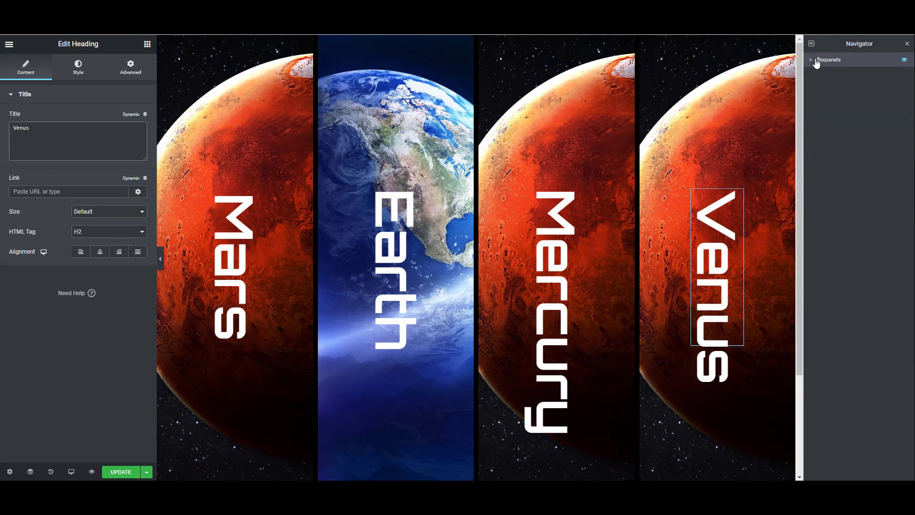
click(811, 60)
click(815, 88)
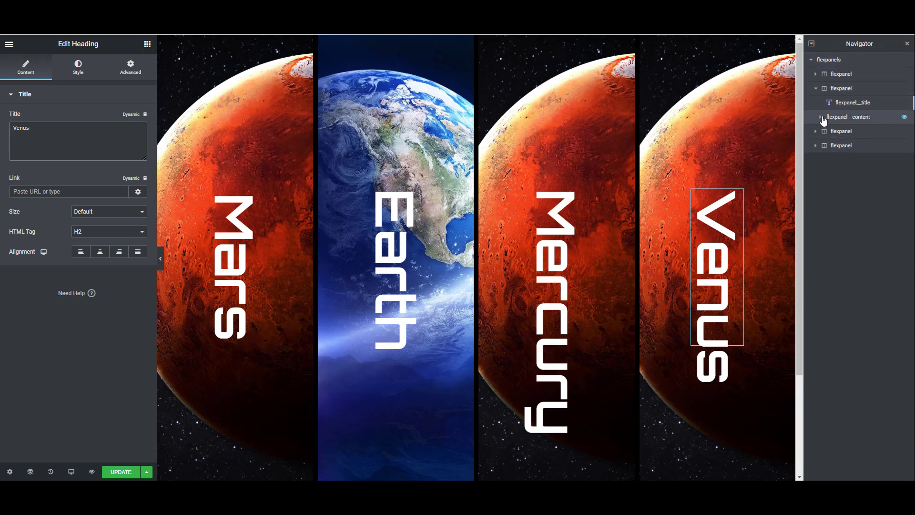
click(821, 117)
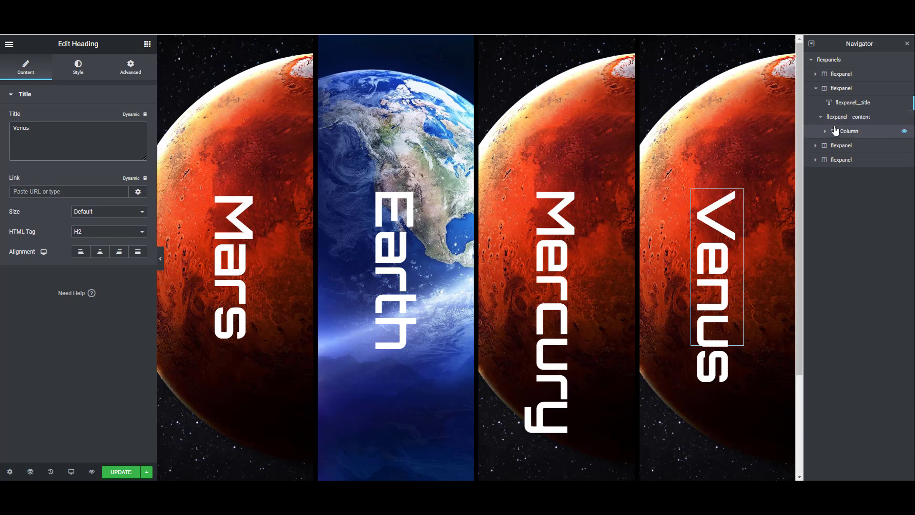
click(828, 132)
click(854, 146)
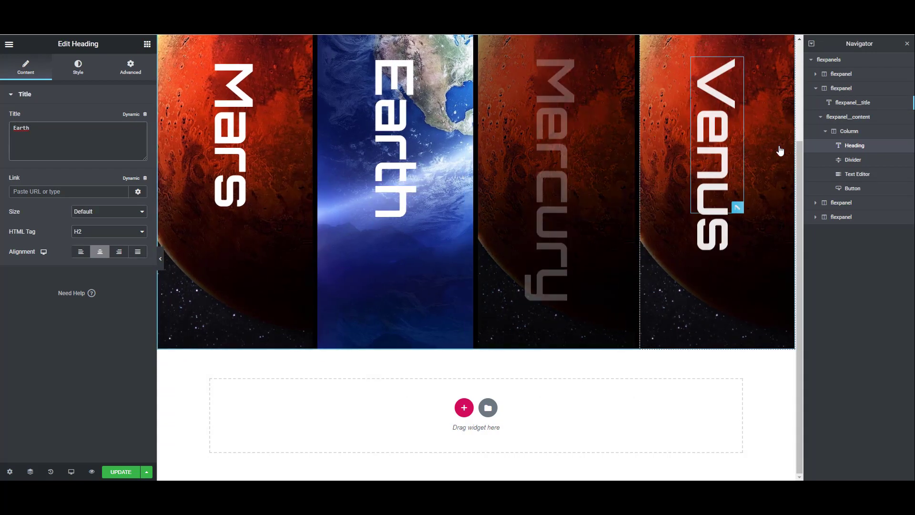
click(820, 117)
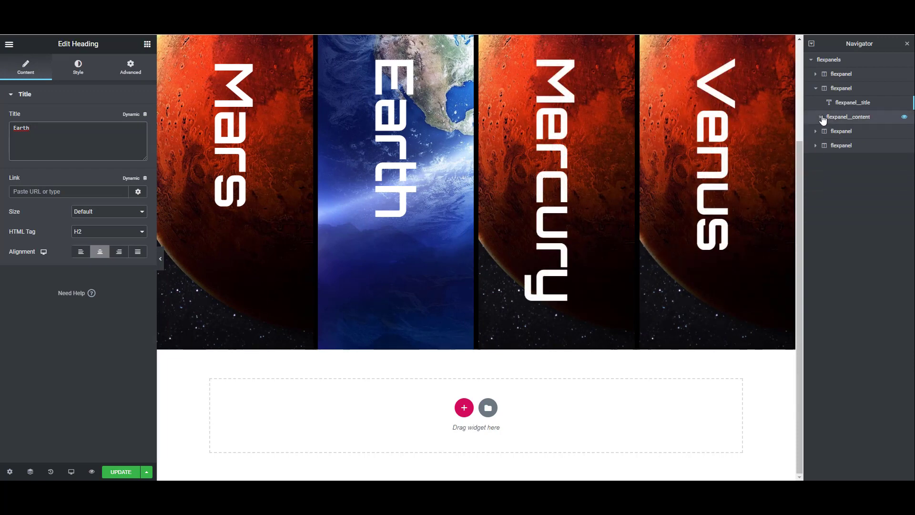
Step: Change the heading inside the third panel's flexpanel__content section to Mercury
click(815, 131)
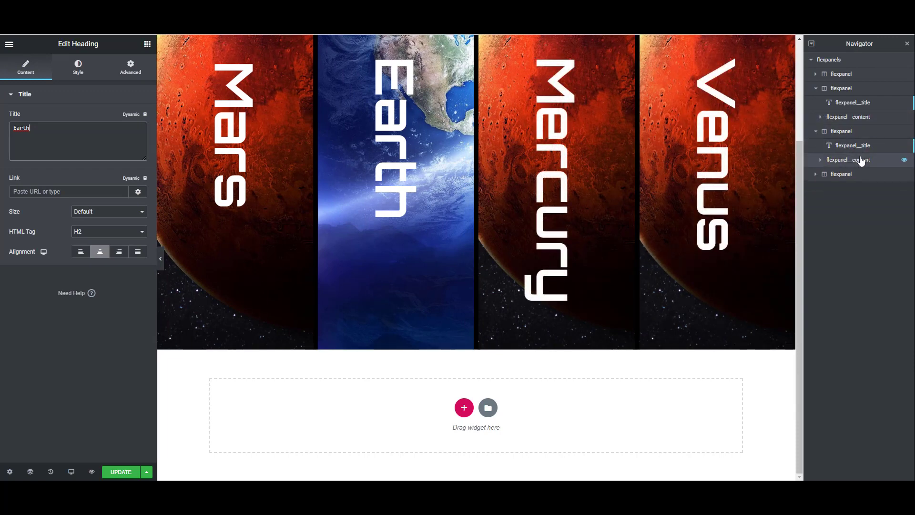
click(820, 161)
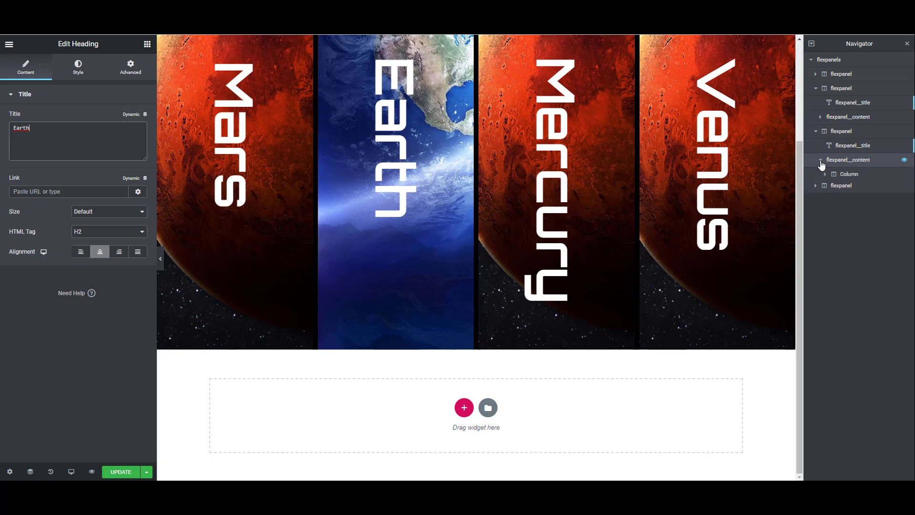
click(825, 175)
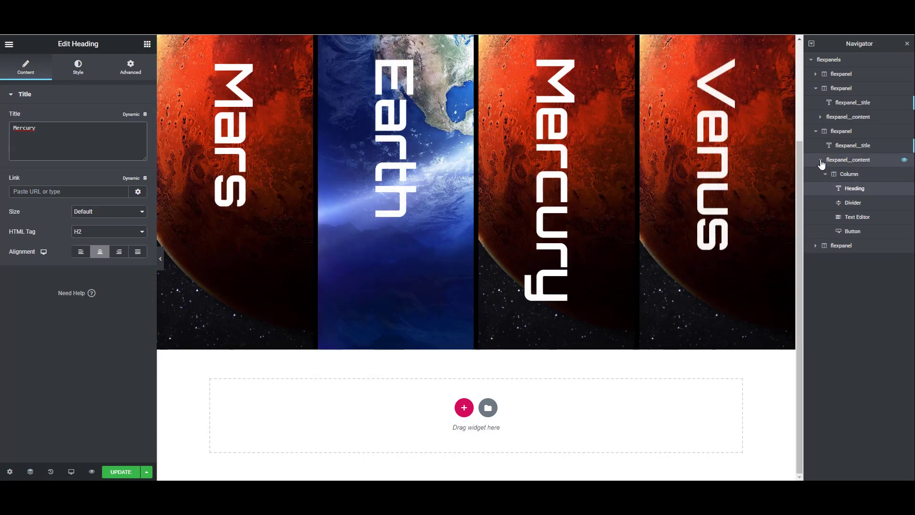
click(820, 160)
Step: Change the heading inside the fourth panel's flexpanel__content section to Venus
click(815, 174)
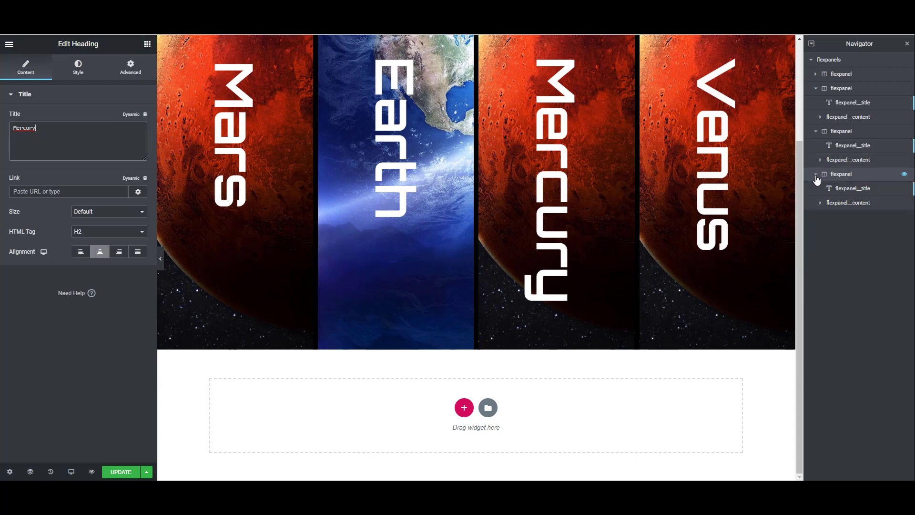
click(819, 203)
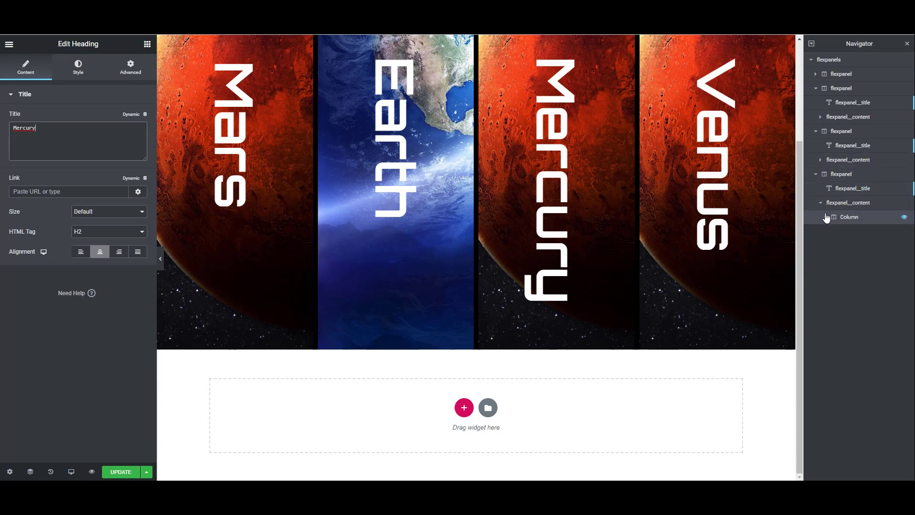
click(826, 217)
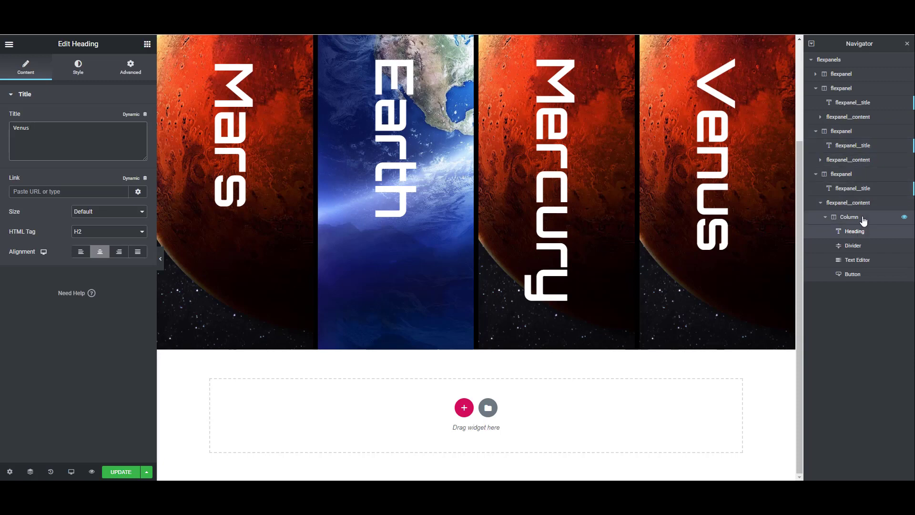
Step: Replace the fourth flexpanel column's background image with venus.jpg from the media library
click(866, 218)
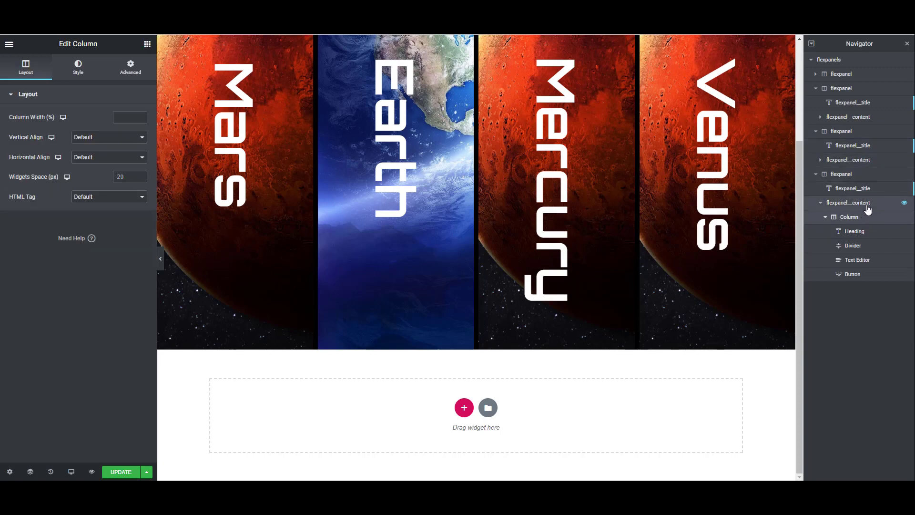
click(867, 209)
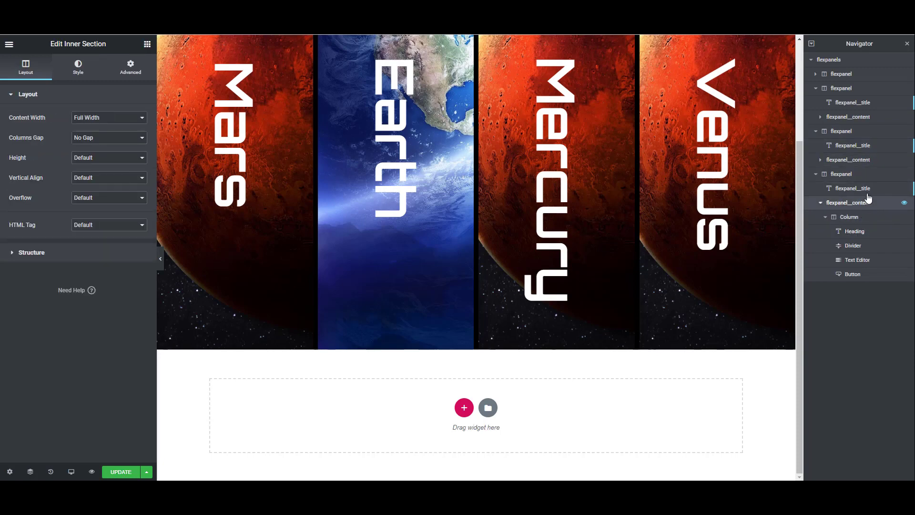
click(867, 175)
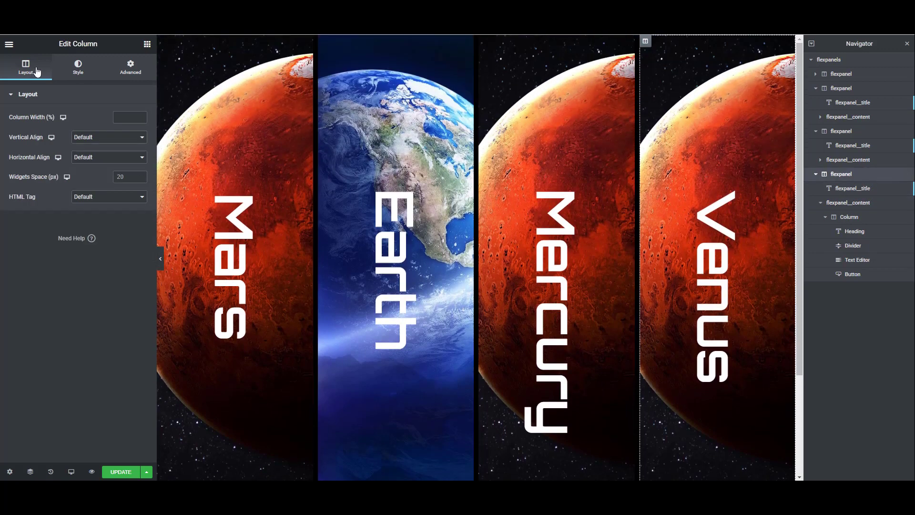
click(83, 75)
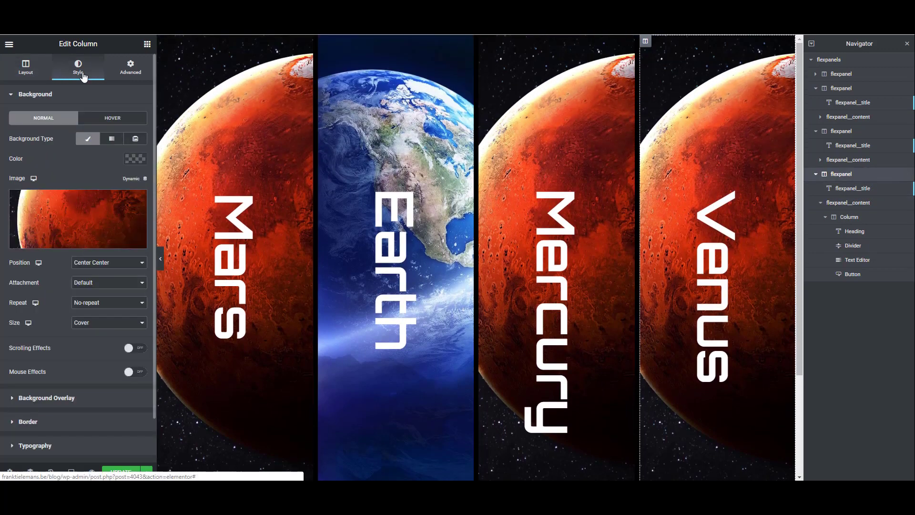
click(87, 216)
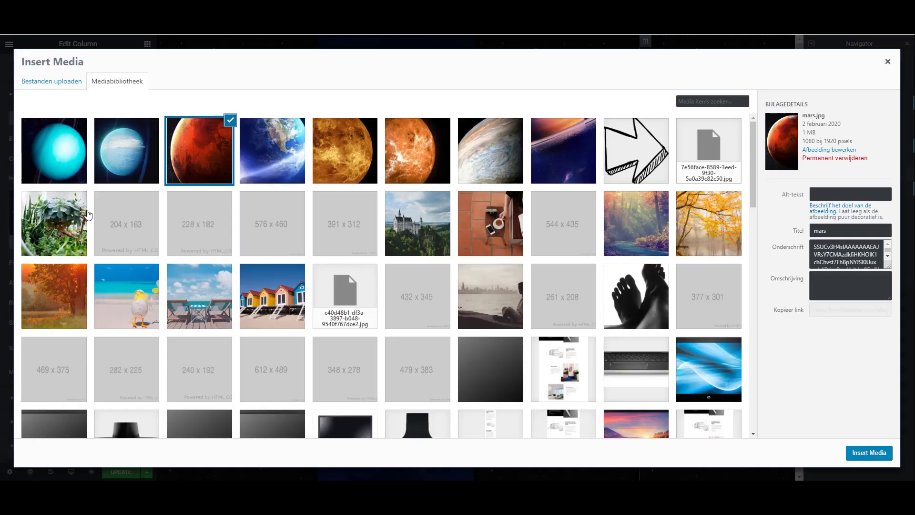
click(367, 156)
click(432, 159)
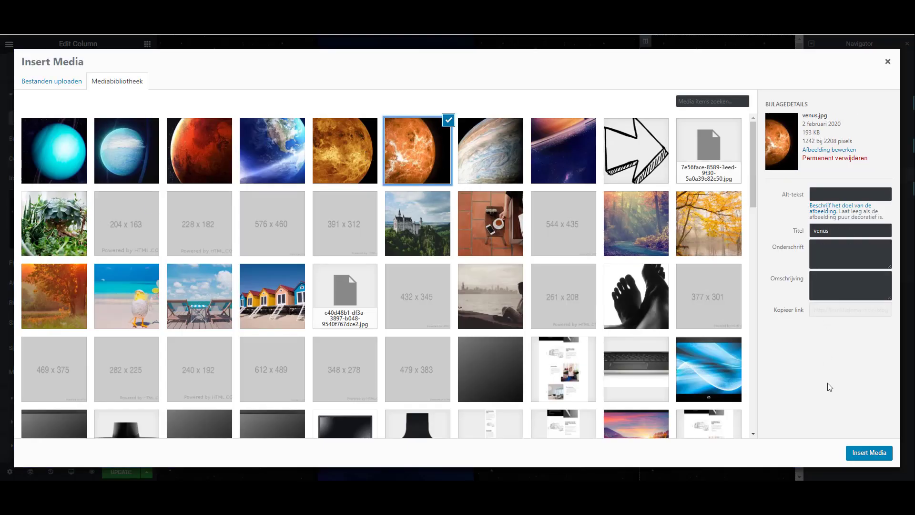
click(875, 453)
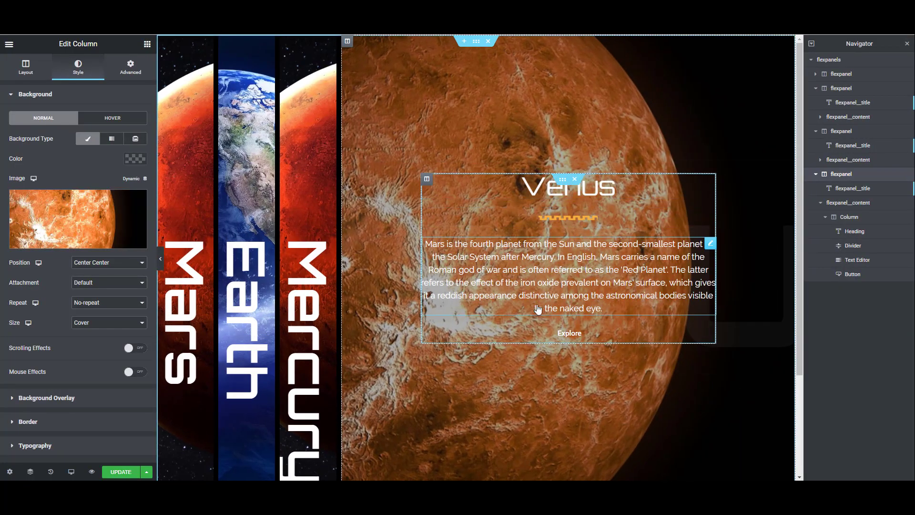
click(322, 416)
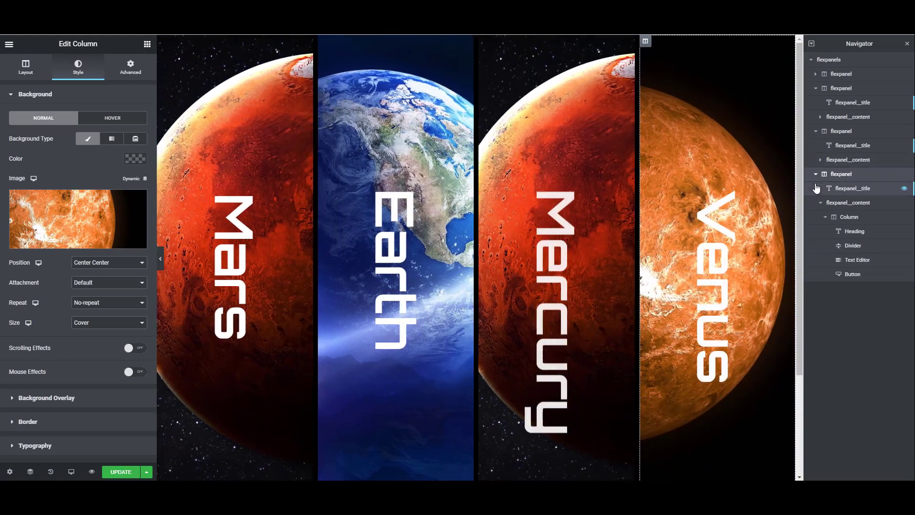
click(816, 175)
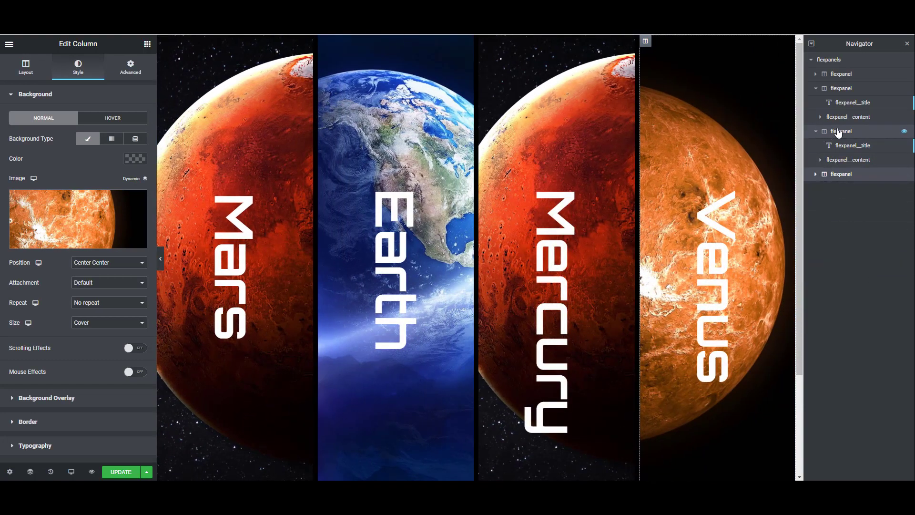
Step: Replace the third flexpanel column's background image with planet-mercury.jpg from the media library
click(856, 132)
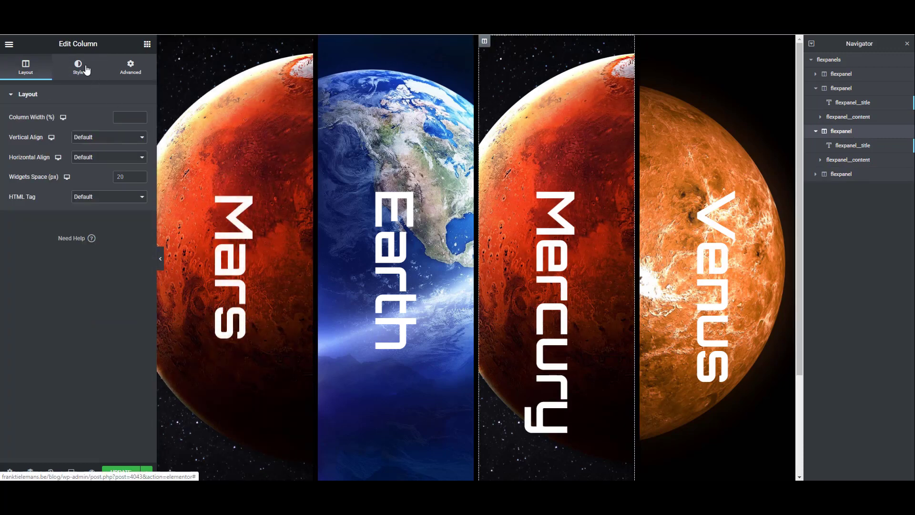
click(85, 69)
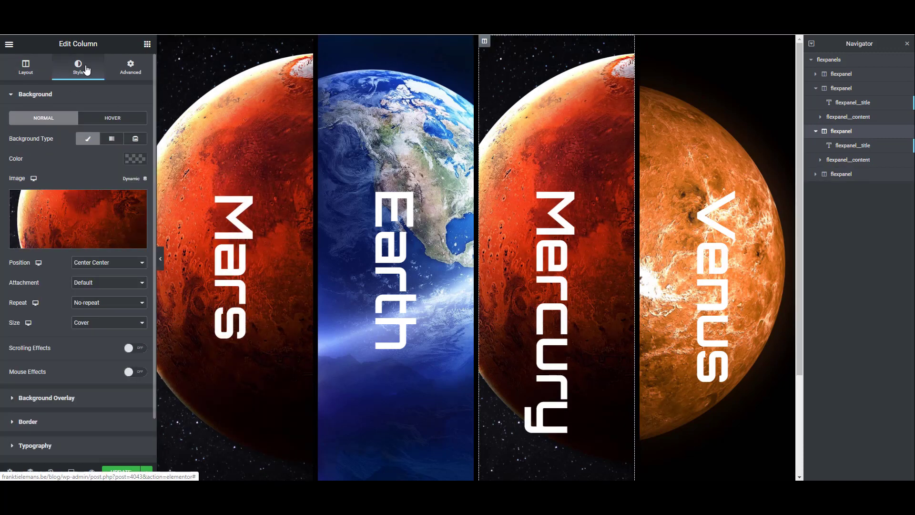
click(73, 219)
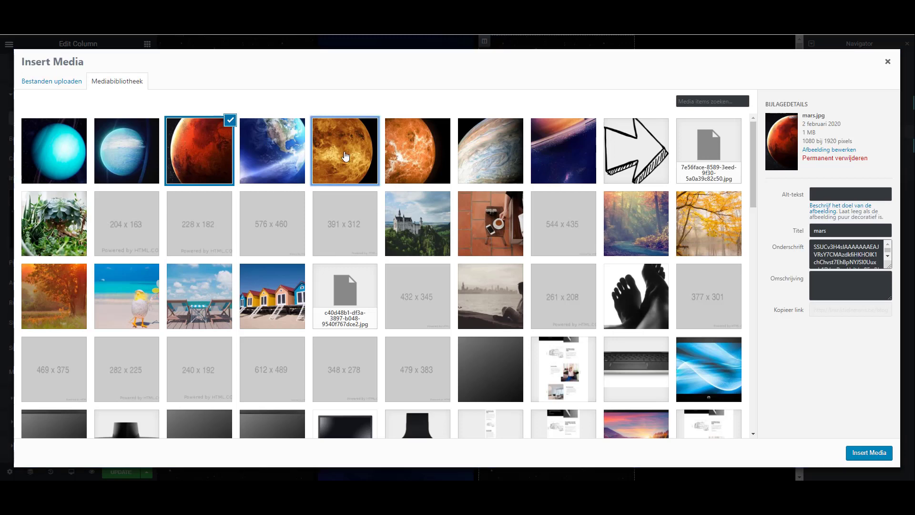
click(346, 156)
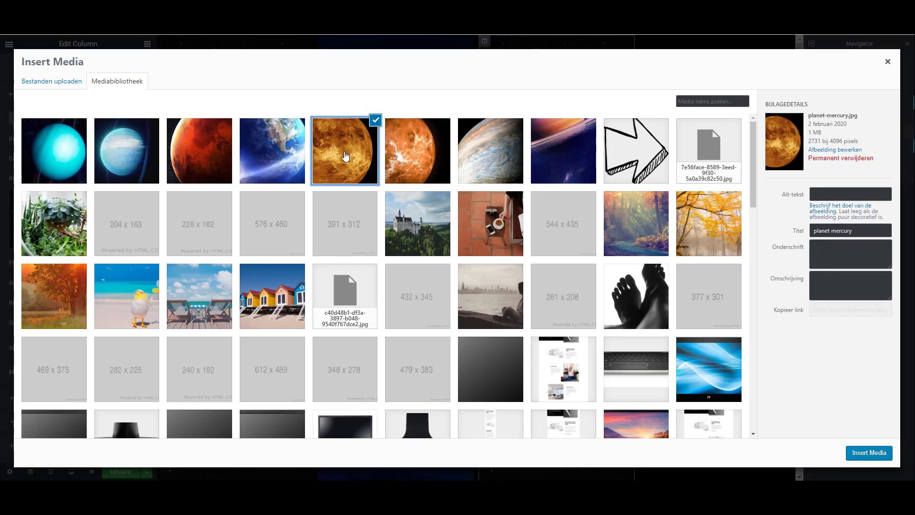
click(868, 453)
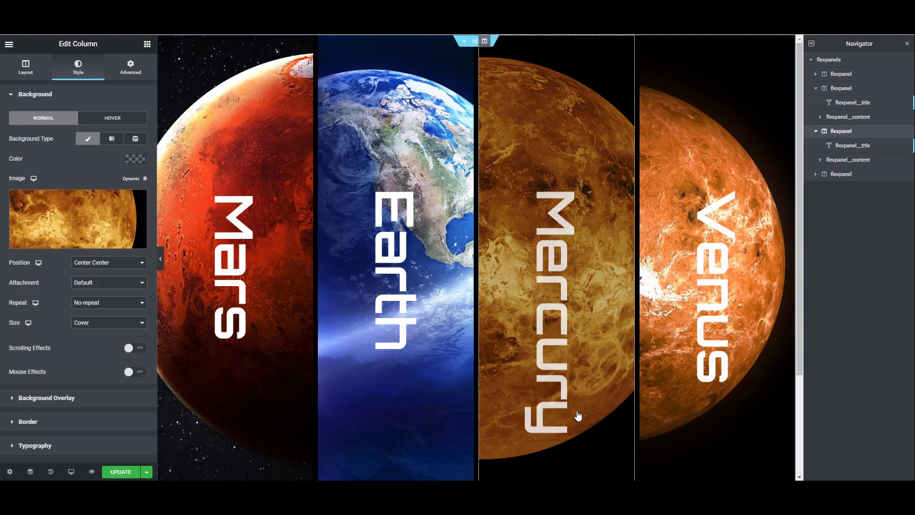
Step: Preview the planet panels at tablet size and update the page
mouse_move(576, 414)
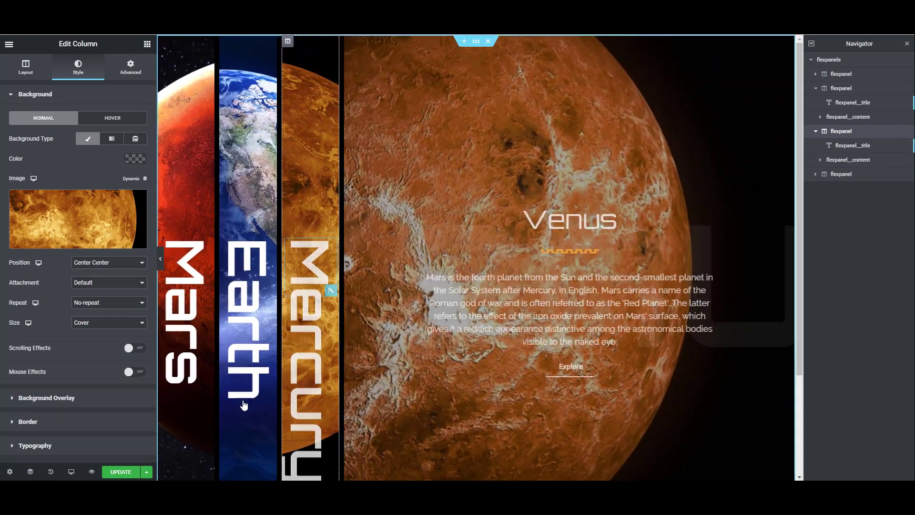
mouse_move(203, 398)
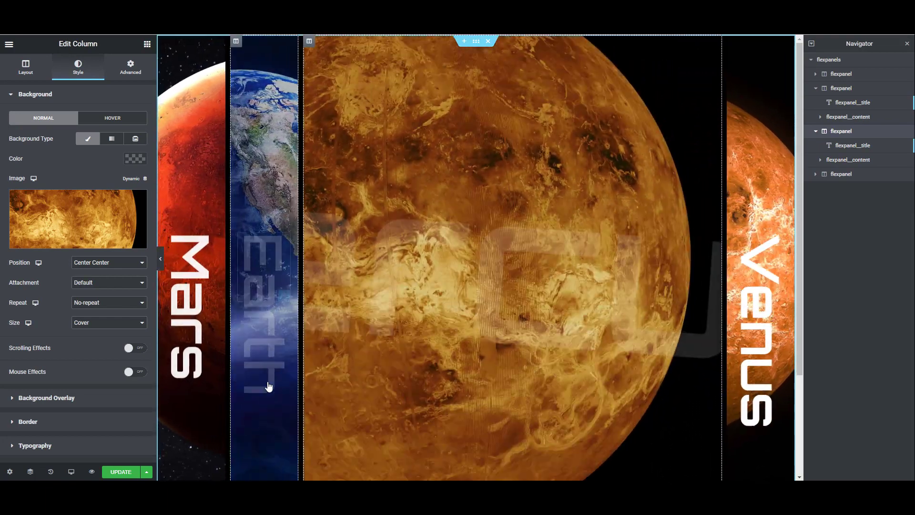
mouse_move(362, 391)
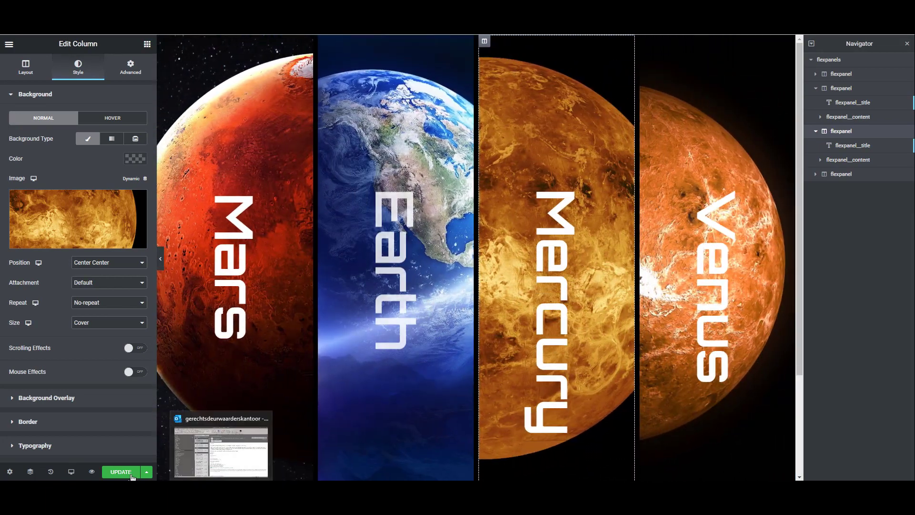
click(71, 471)
click(63, 432)
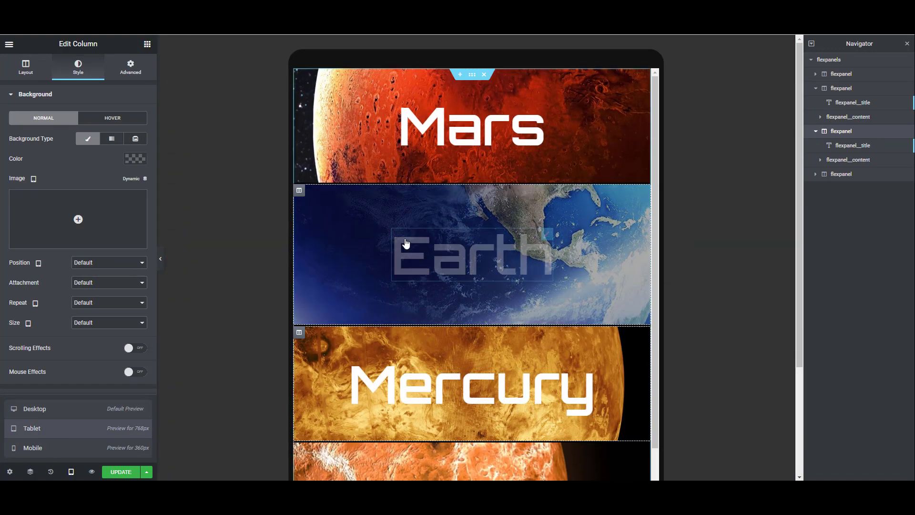
mouse_move(406, 244)
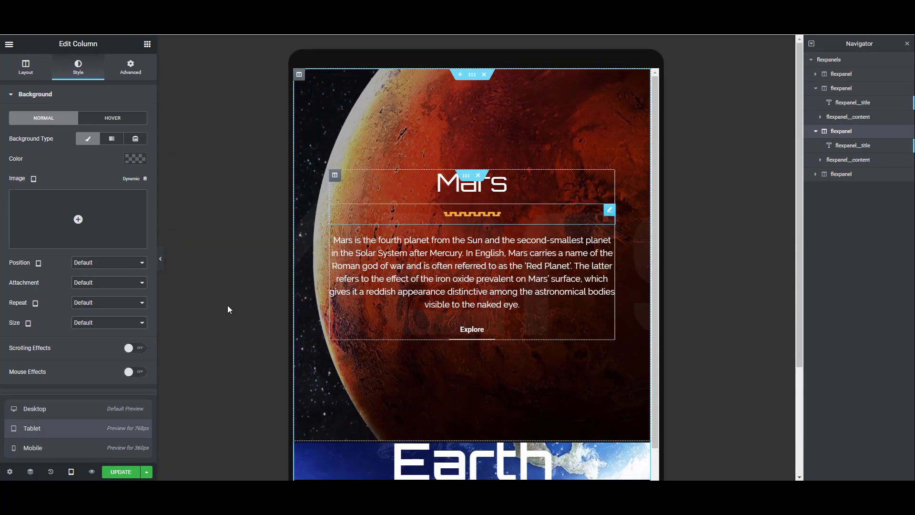
scroll(202, 373, down, 5)
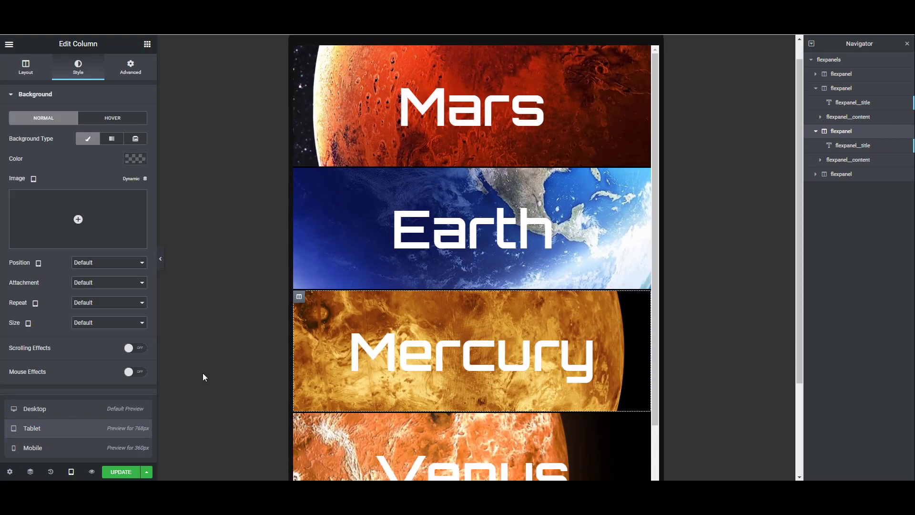
scroll(197, 364, up, 3)
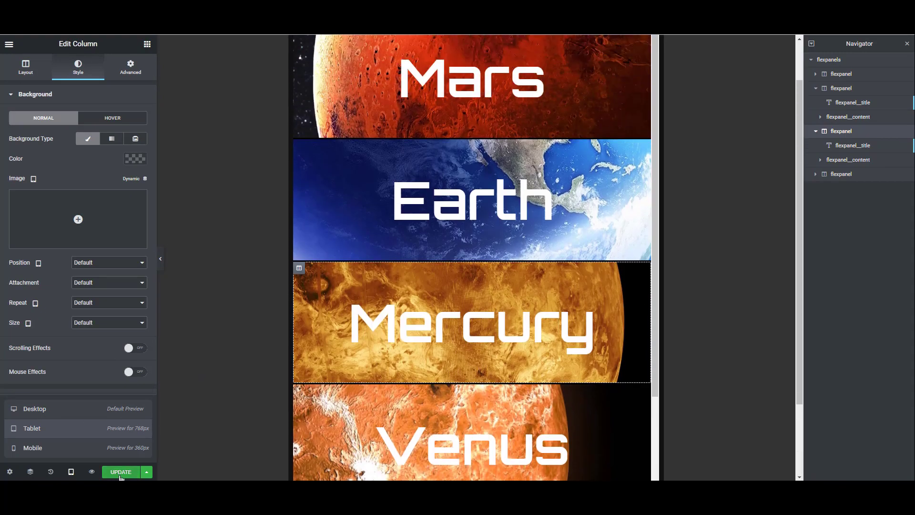
click(120, 474)
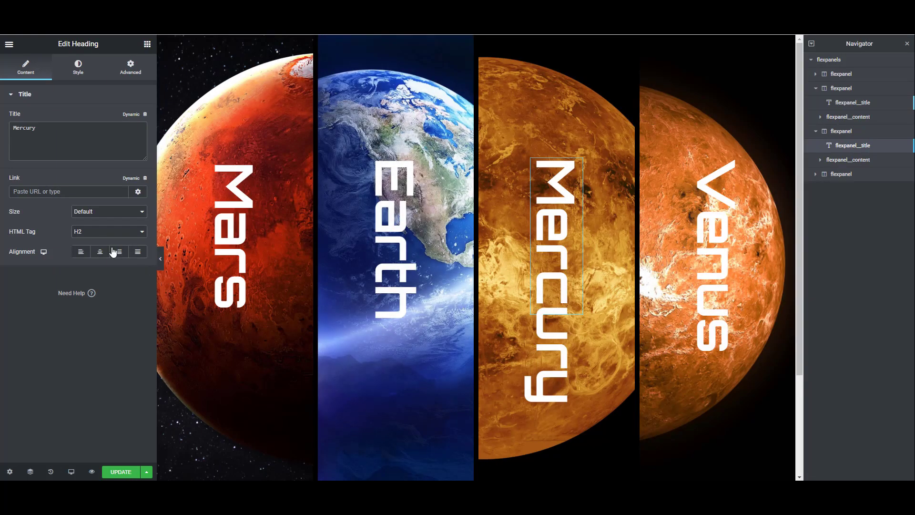
Step: Cut all of the custom CSS from the page's advanced settings
drag(139, 127, 615, 88)
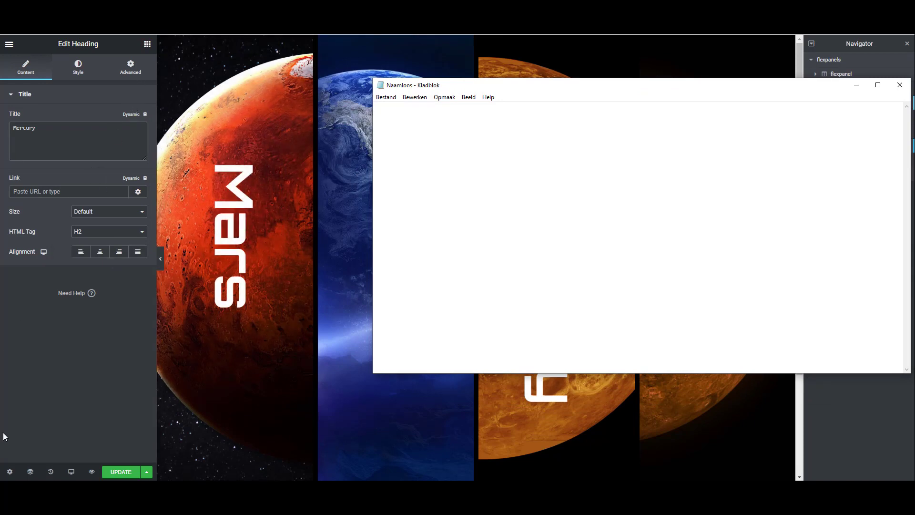
click(10, 472)
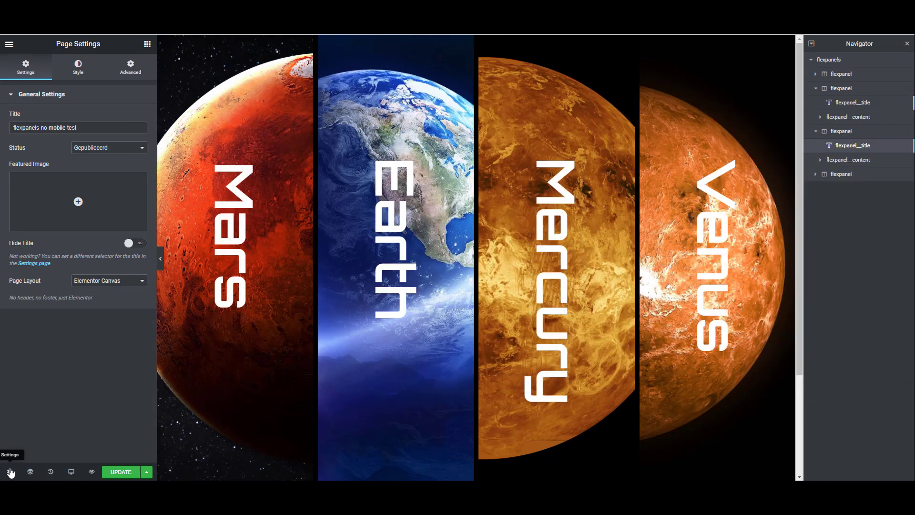
click(136, 70)
click(82, 143)
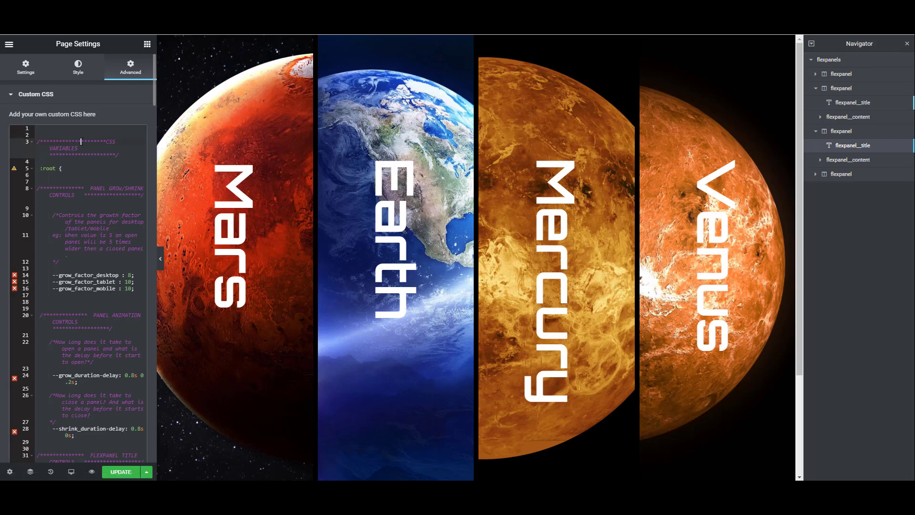
right_click(73, 204)
click(101, 228)
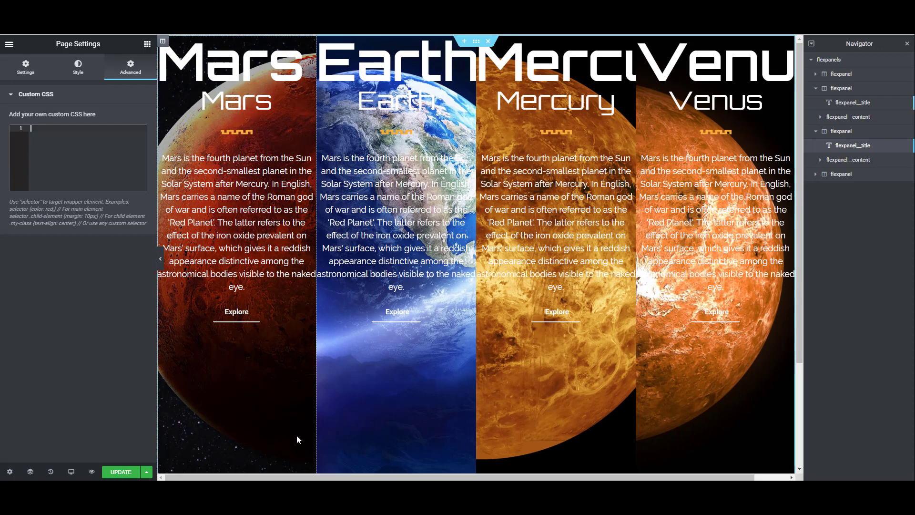
Step: Switch to Notepad, paste the cut CSS into the empty document, and return to the Elementor page
click(331, 490)
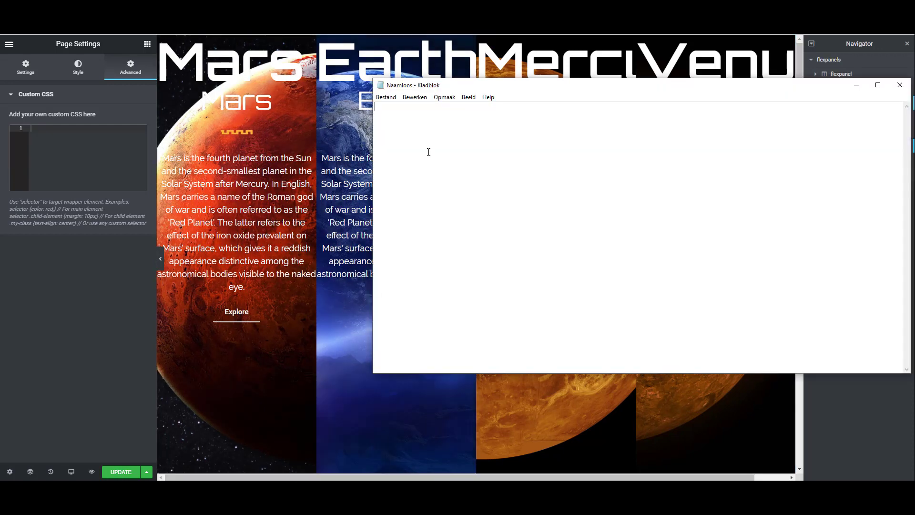
key(ctrl+v)
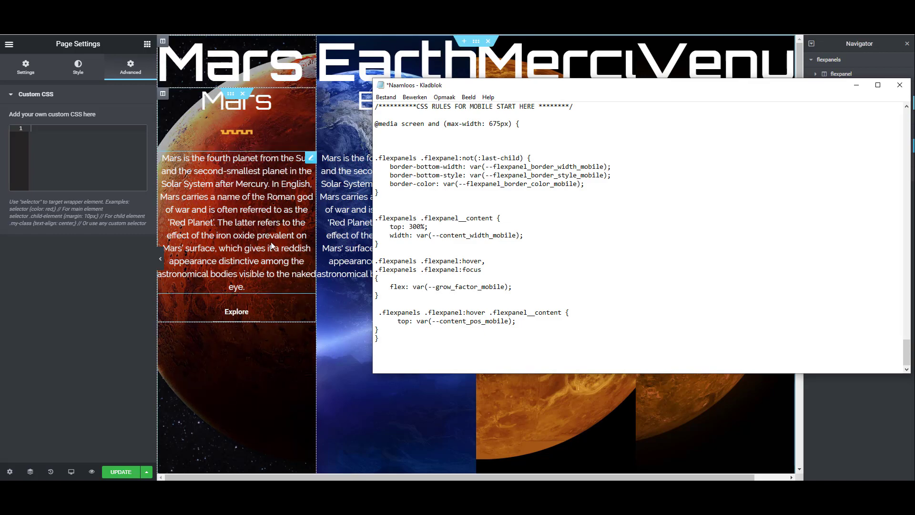
click(248, 372)
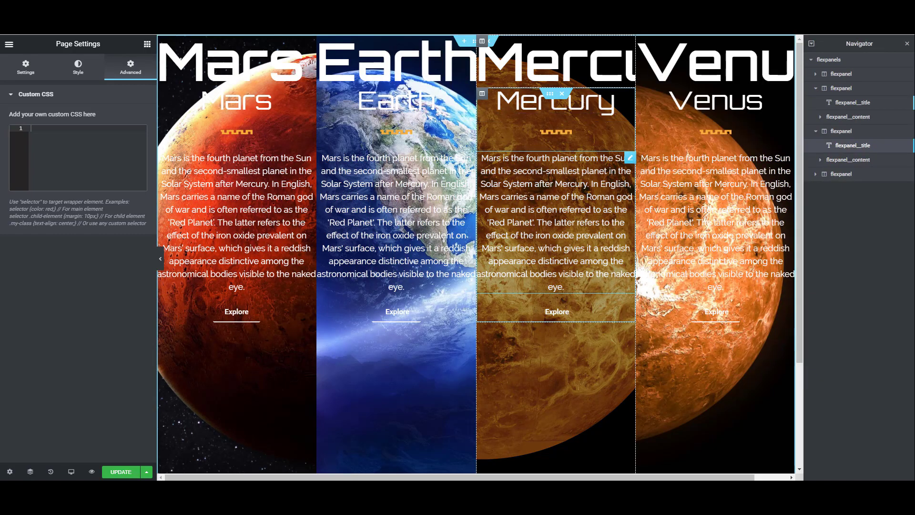
Step: Set the typography size of the first panel's flexpanel__title heading, Mars, to 72 px
click(550, 182)
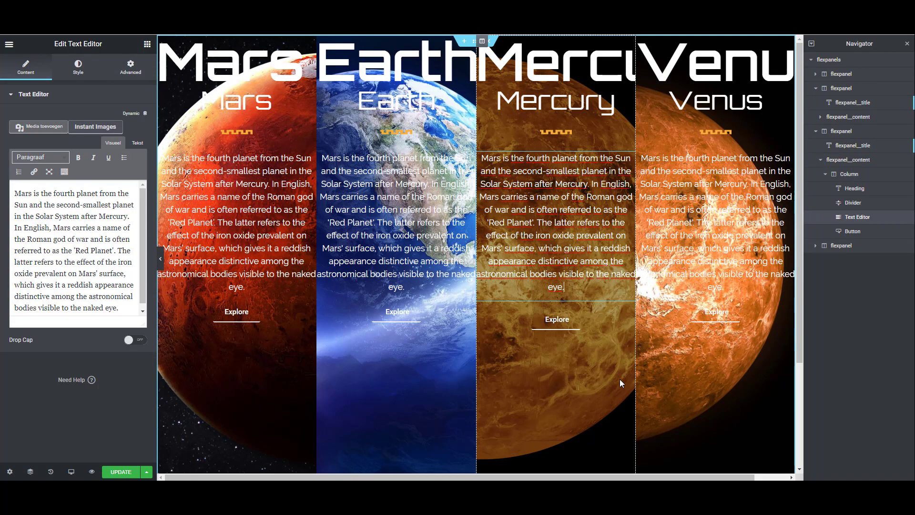
click(248, 64)
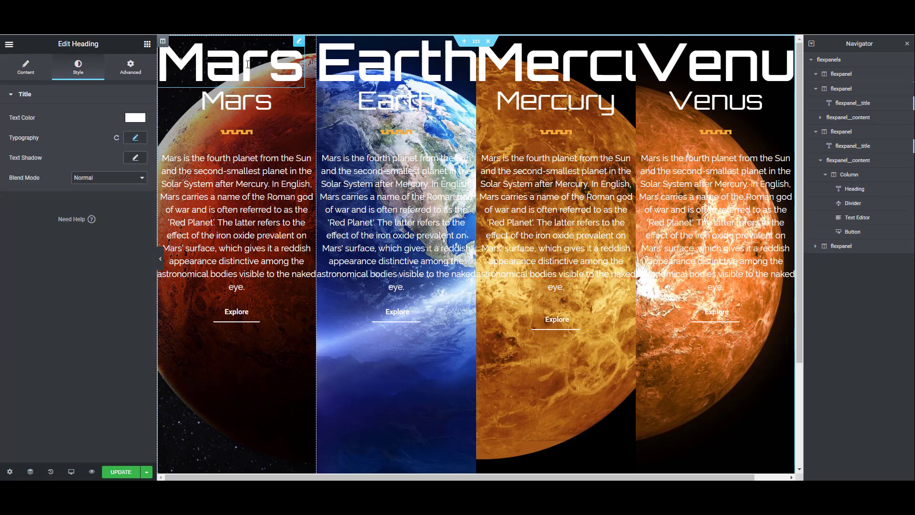
double_click(247, 64)
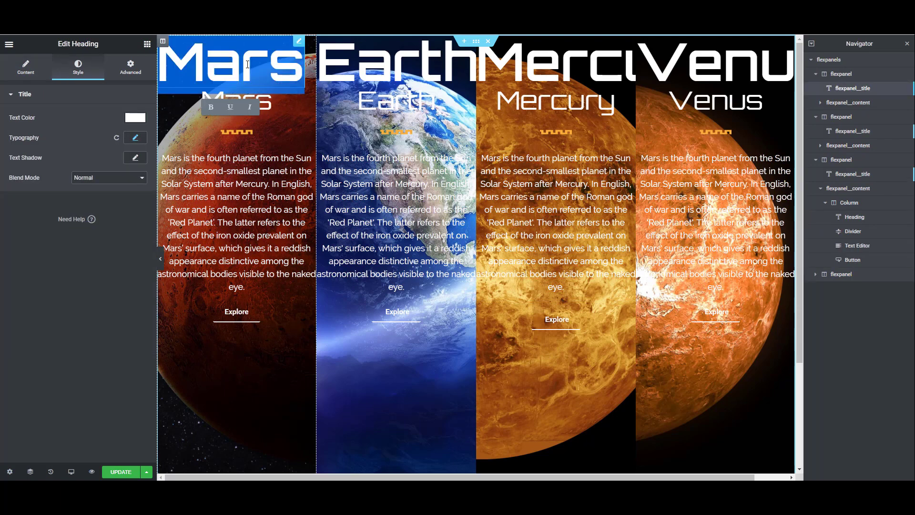
click(135, 138)
drag(64, 202, 49, 201)
Step: Copy the Mars title heading and paste its style onto the Earth, Mercury and Venus title headings
right_click(188, 51)
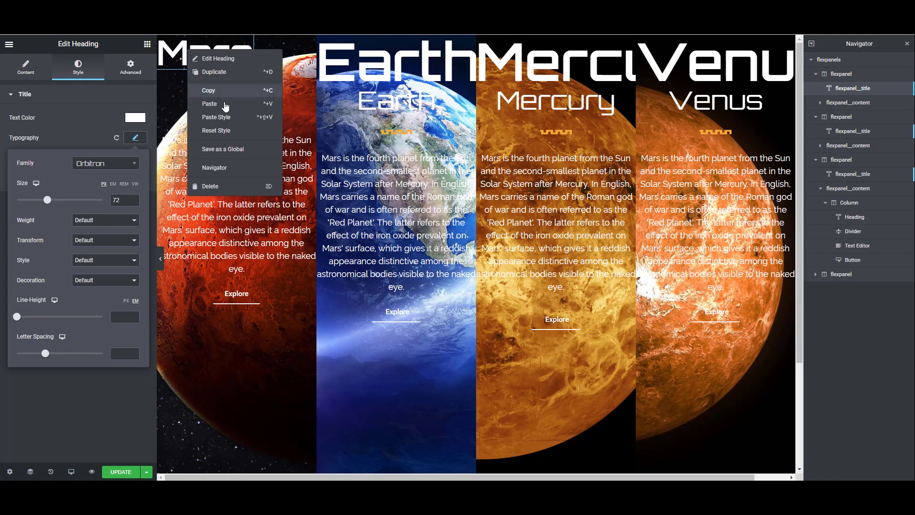
right_click(381, 76)
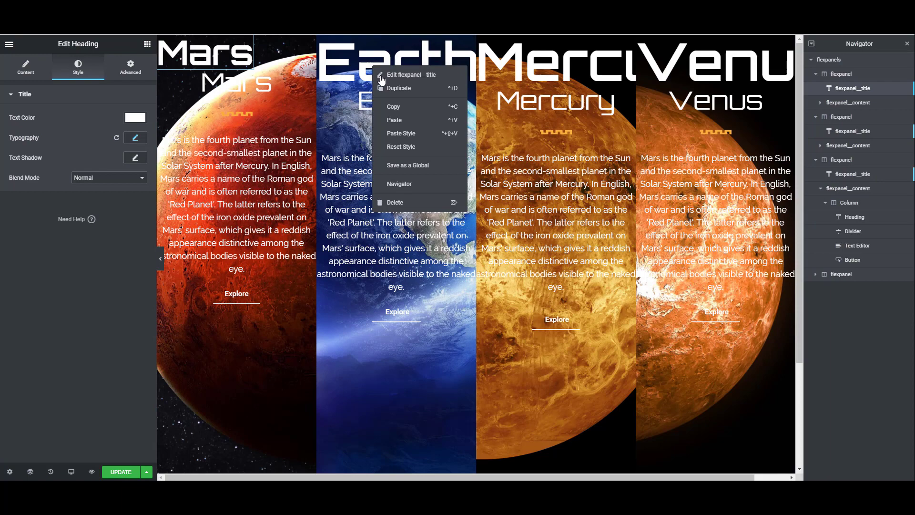
click(403, 133)
right_click(542, 71)
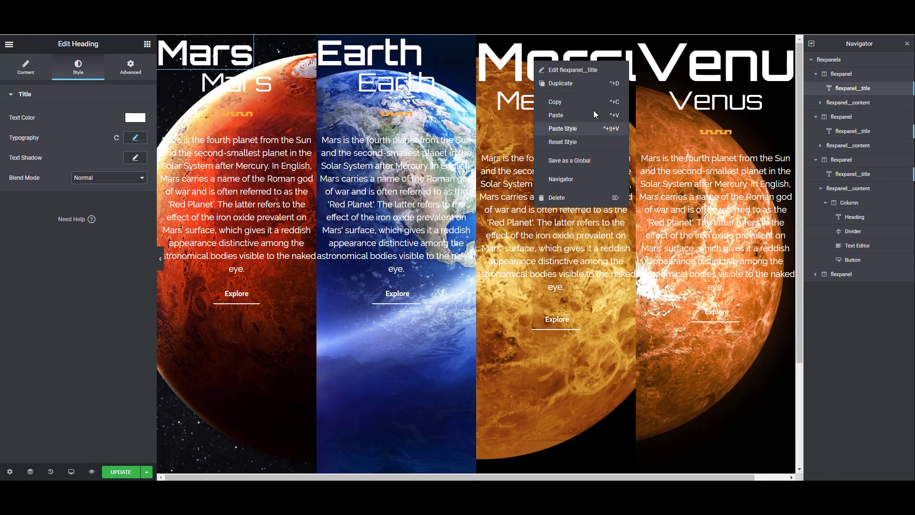
click(562, 129)
right_click(693, 72)
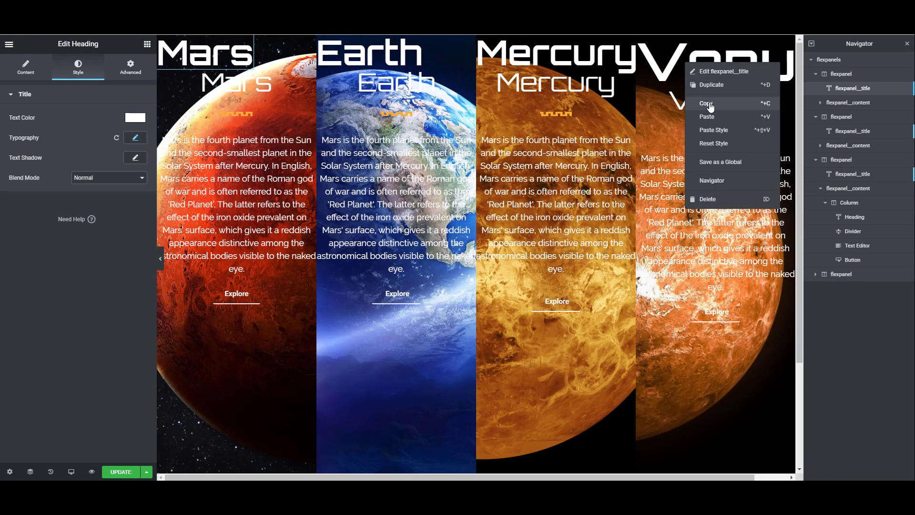
click(723, 133)
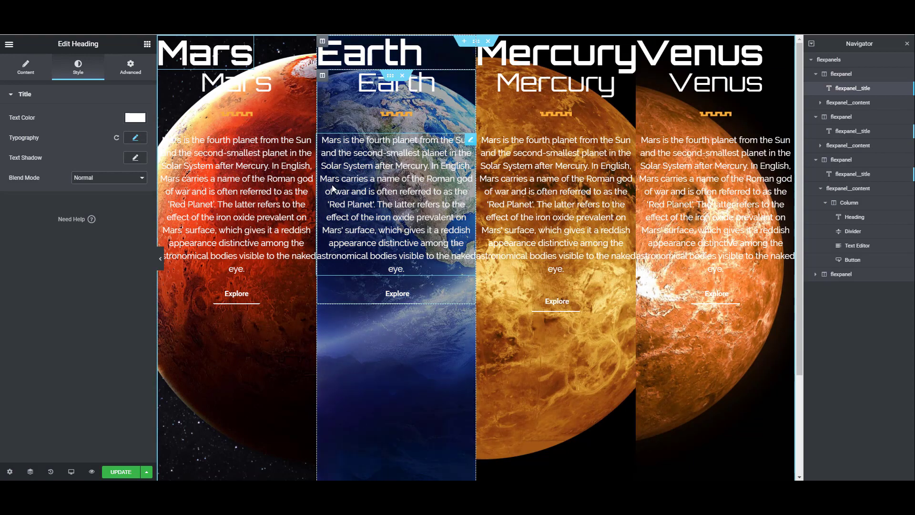
Step: Replace the Earth panel's description with the paragraph beginning "Earth is the third planet from the Sun and the only astronomical object known to harbor life."
click(412, 175)
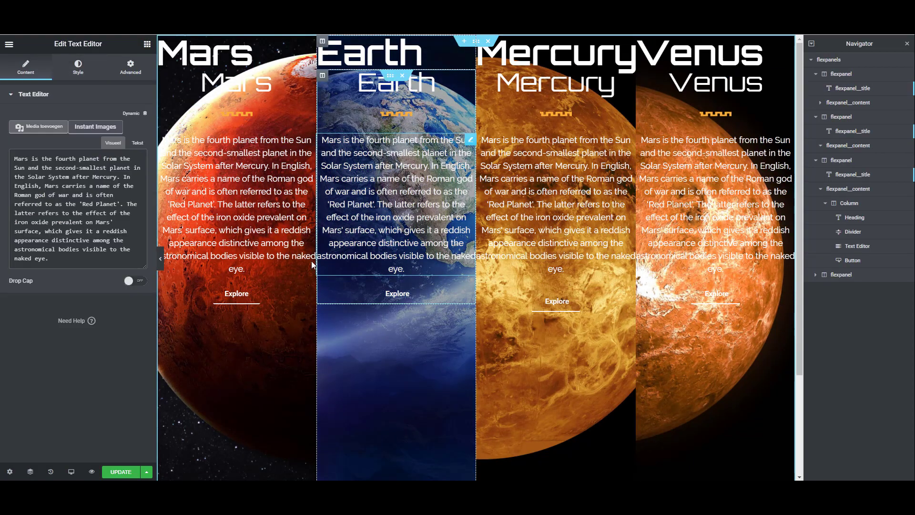
click(116, 471)
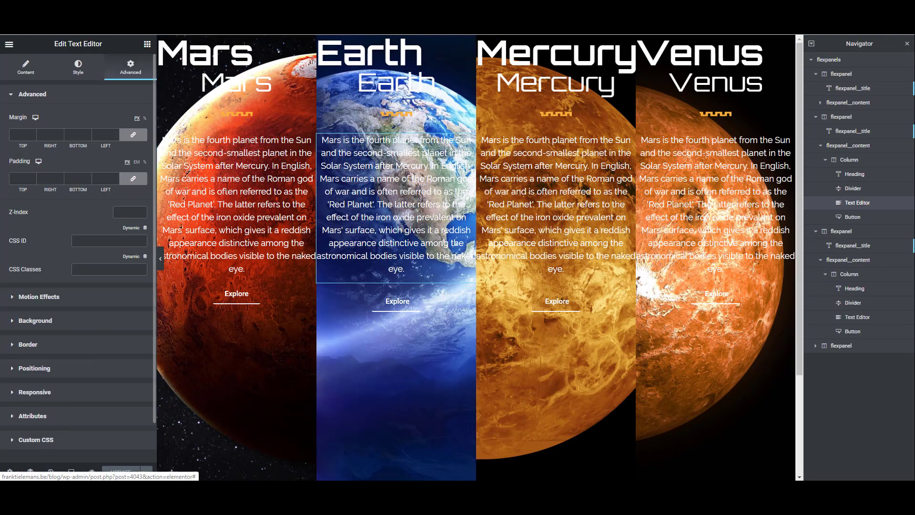
click(26, 66)
key(ctrl+a)
text(Earth is the third planet from the Sun and the only astronomical object known to harbor life. According to radiometric dating and other sources of evidence, Earth formed over 4.5 billion years ago. Earth's gravity interacts with other objects in space, especially the Sun and the Moon, which is Earth's only natural satellite.)
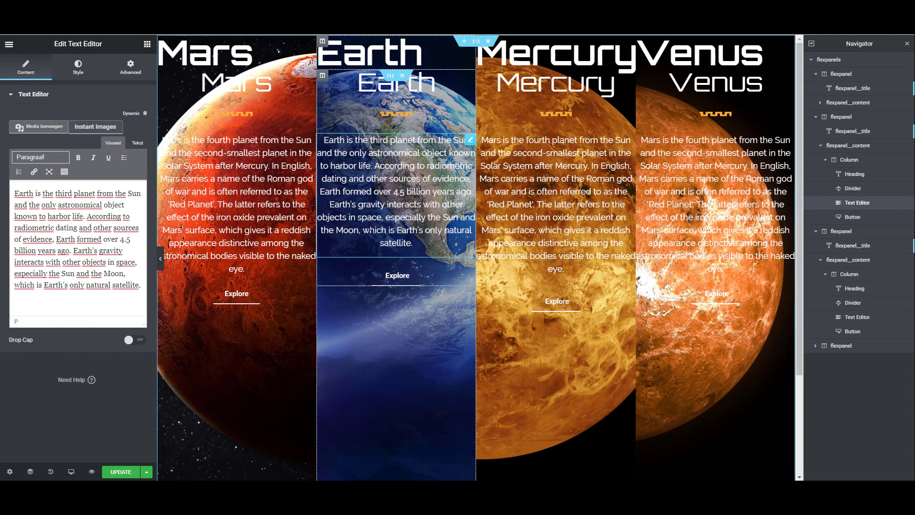
Step: Replace the Mercury panel's description with the paragraph beginning "Mercury is the smallest and innermost planet in the Solar System."
click(542, 213)
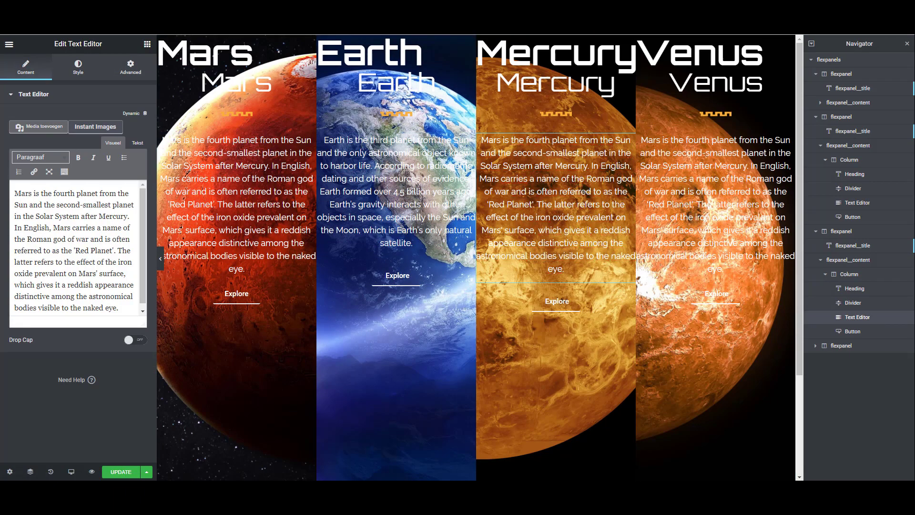
key(ctrl+a)
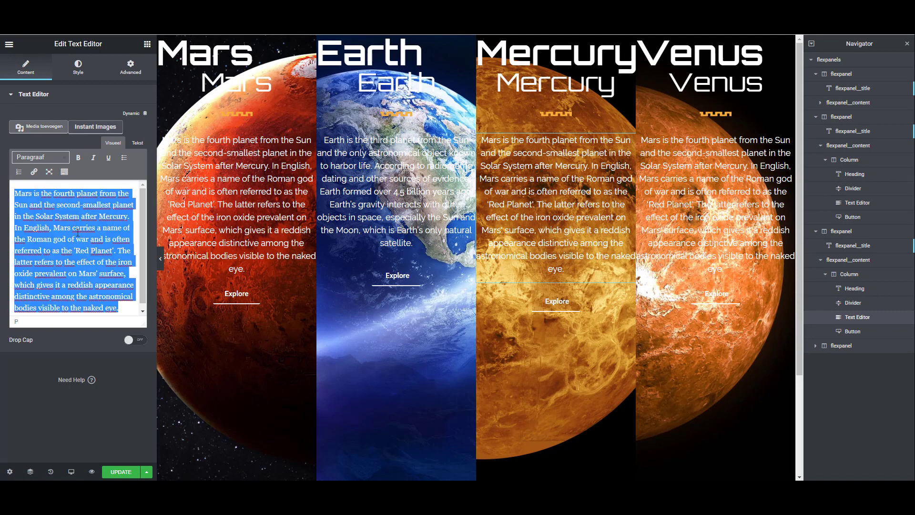
text(Mercury is the smallest and innermost planet in the Solar System. Its orbit around the Sun takes 87.97 days, the shortest of all the planets in the Solar System.)
Step: Open the Venus panel's description text for editing
click(696, 212)
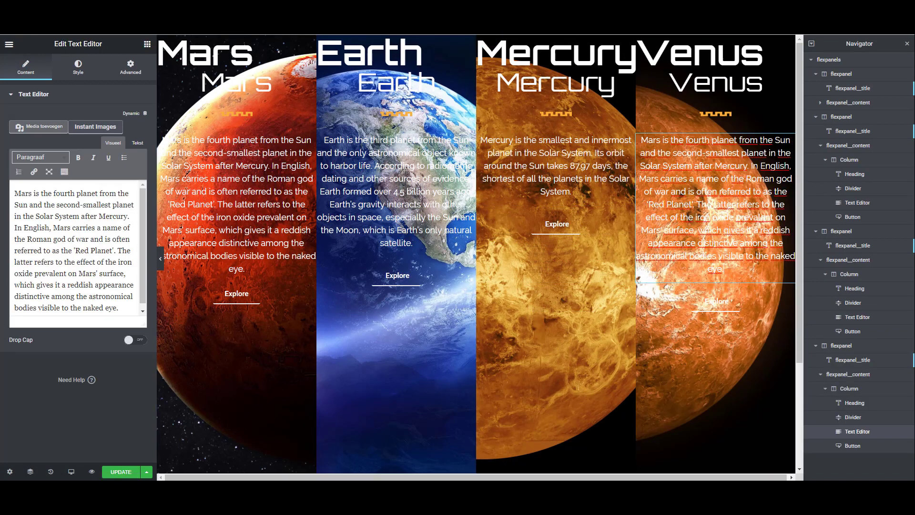